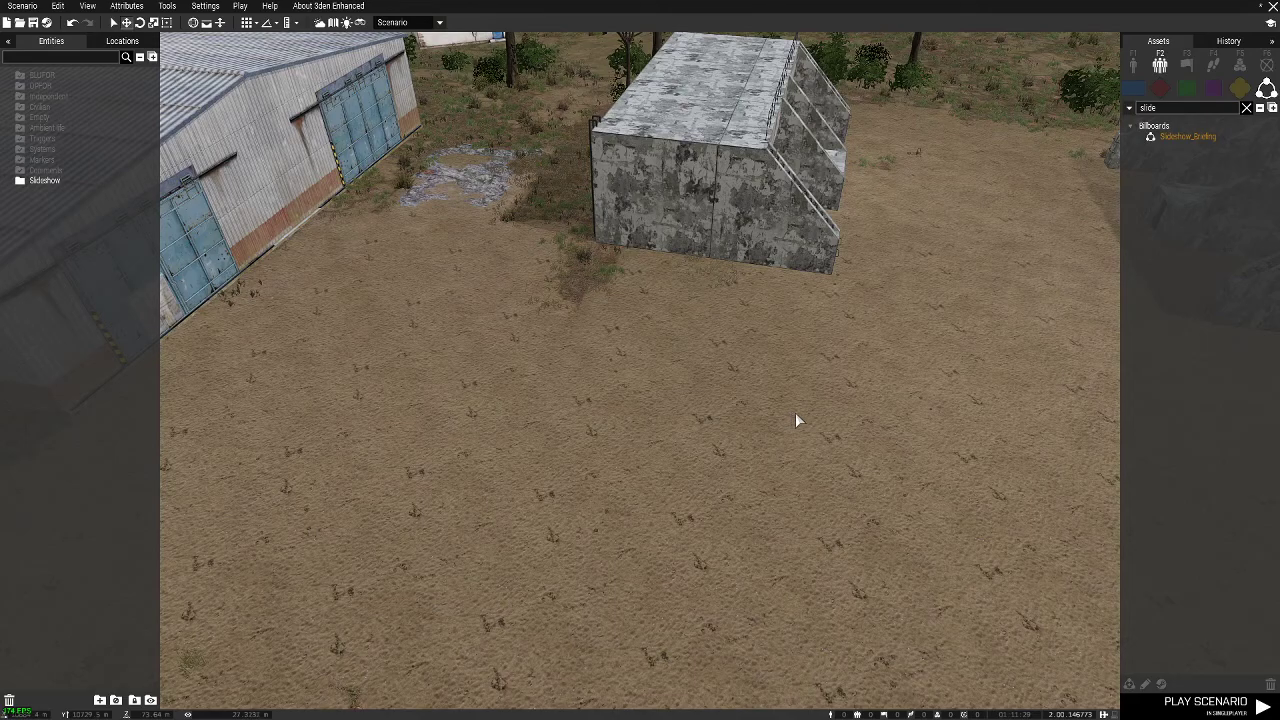
Read the setup instructions in the Slideshow_Briefing composition's Steam Workshop description and return to the scenario editor.
right_drag(959, 381, 777, 341)
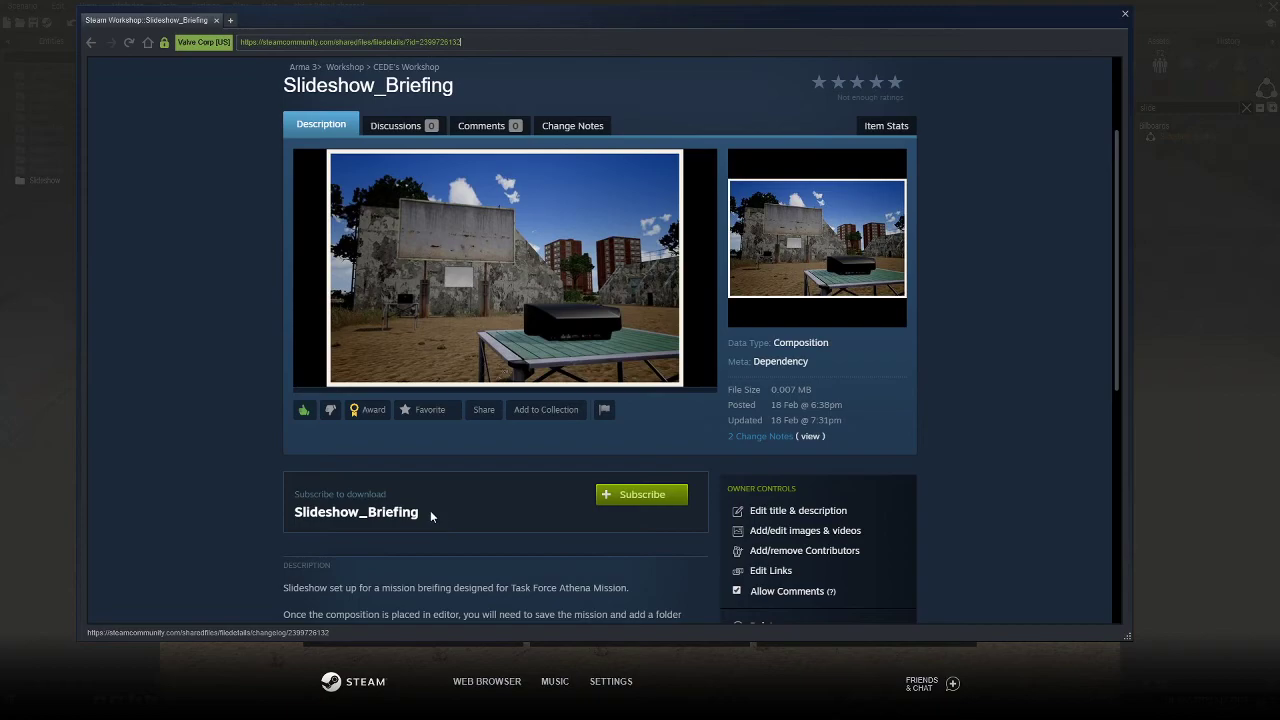
scroll(538, 527, down, 2)
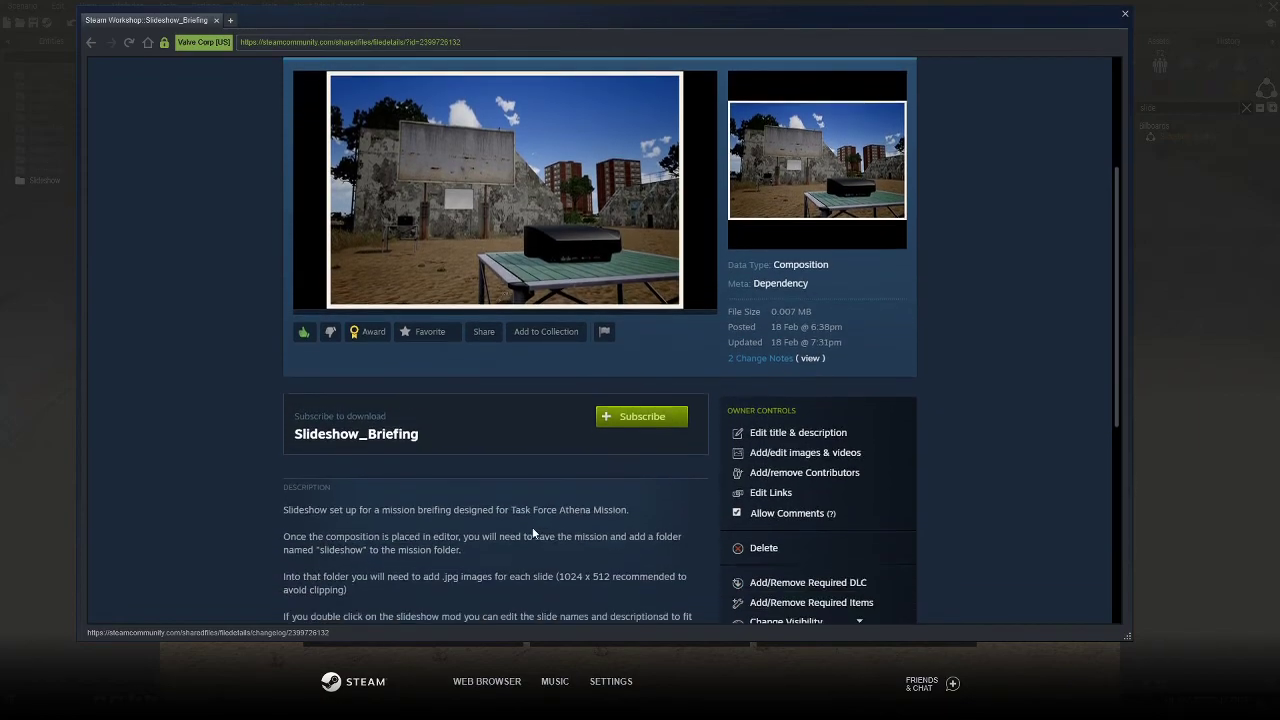
scroll(532, 527, down, 3)
scroll(418, 535, up, 1)
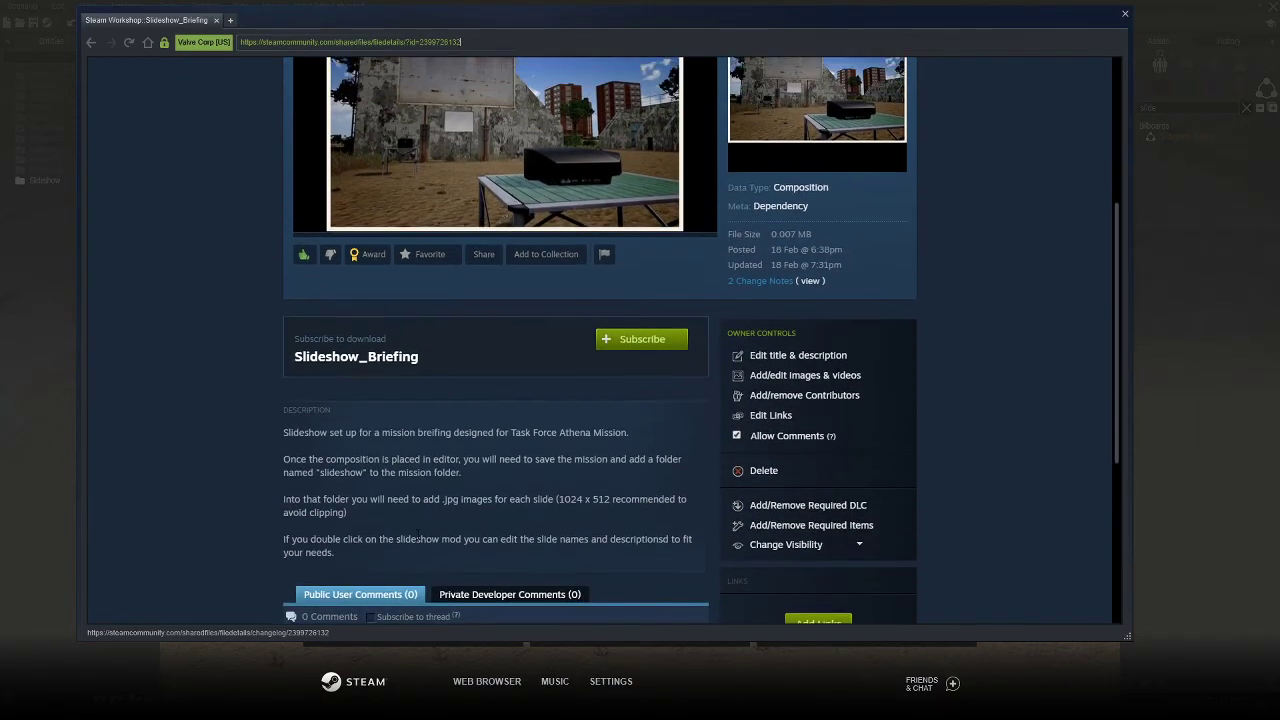
scroll(418, 535, up, 1)
scroll(418, 535, down, 1)
scroll(418, 533, up, 1)
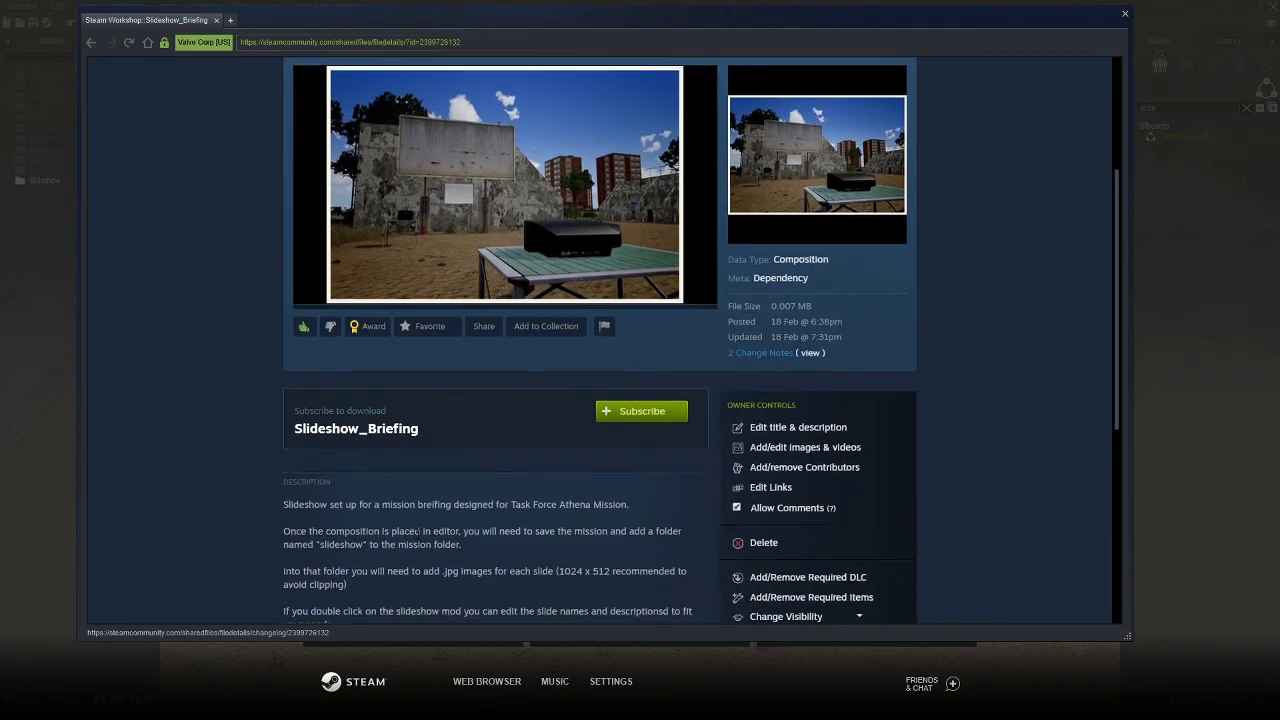
scroll(418, 531, down, 2)
scroll(418, 533, up, 4)
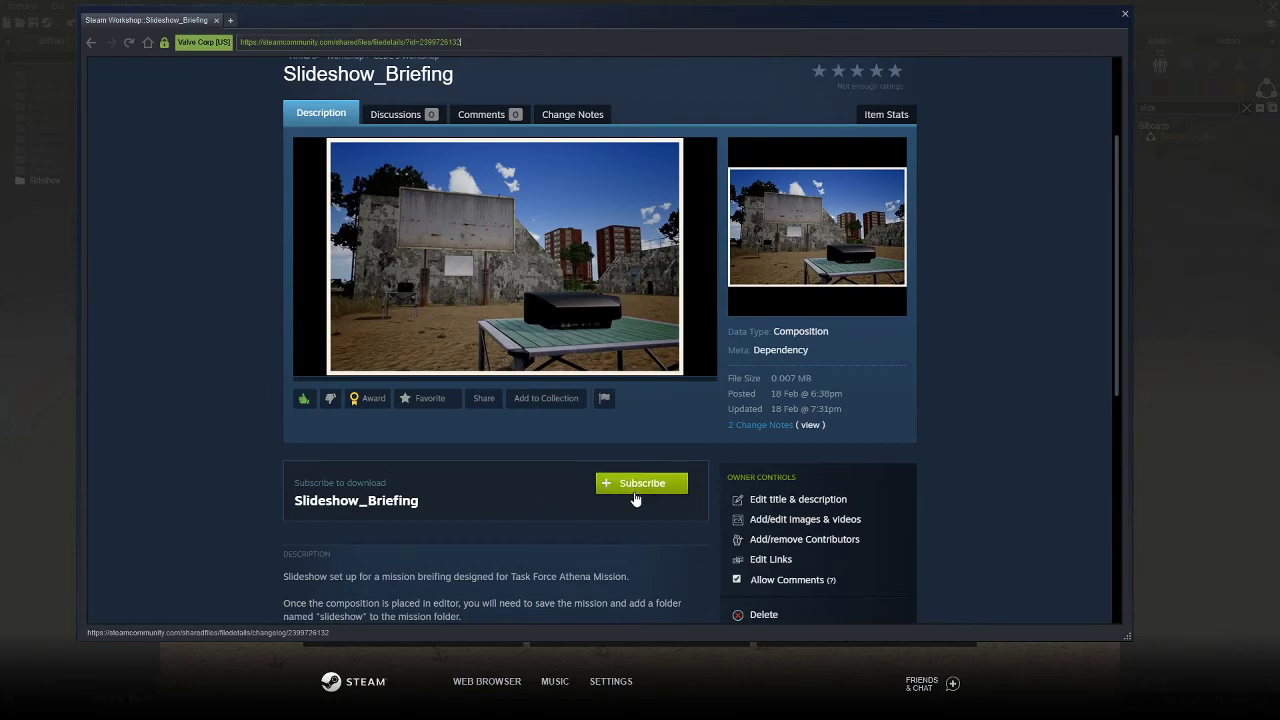
key(shift+Tab)
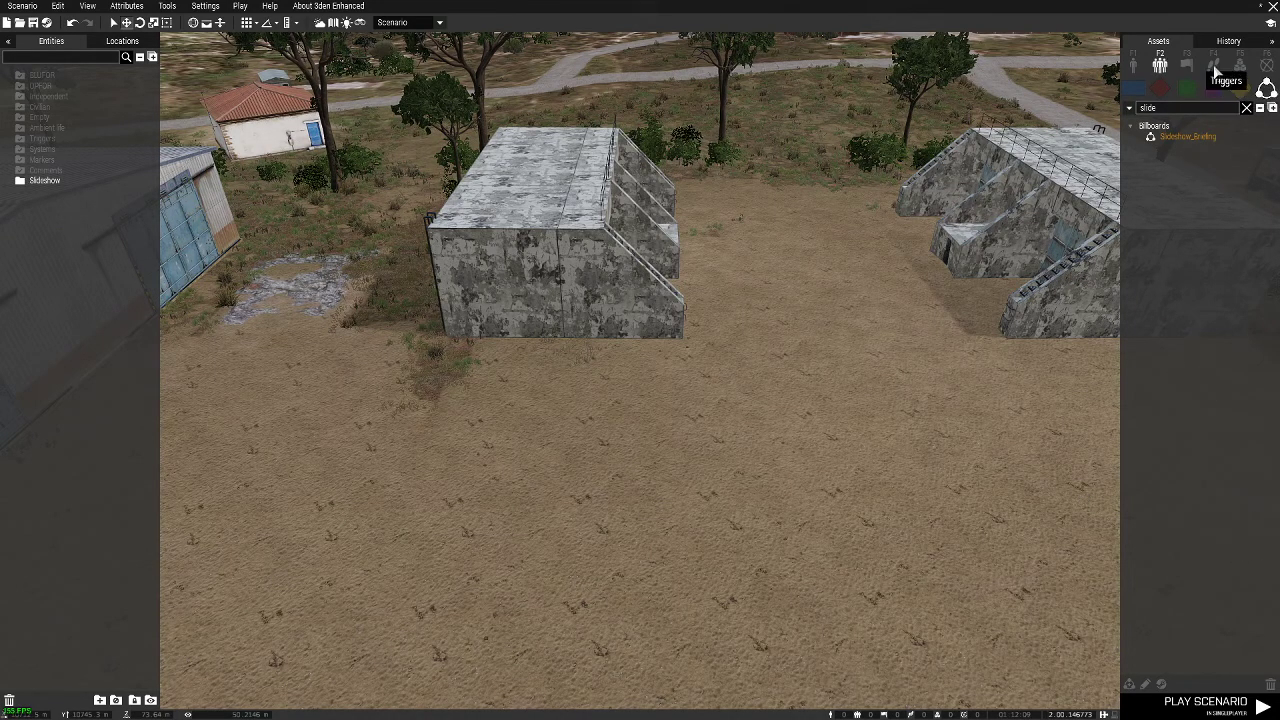
Try placing the Slideshow_Briefing composition on the open ground in front of the camouflaged bunker, and undo the placement.
click(1181, 137)
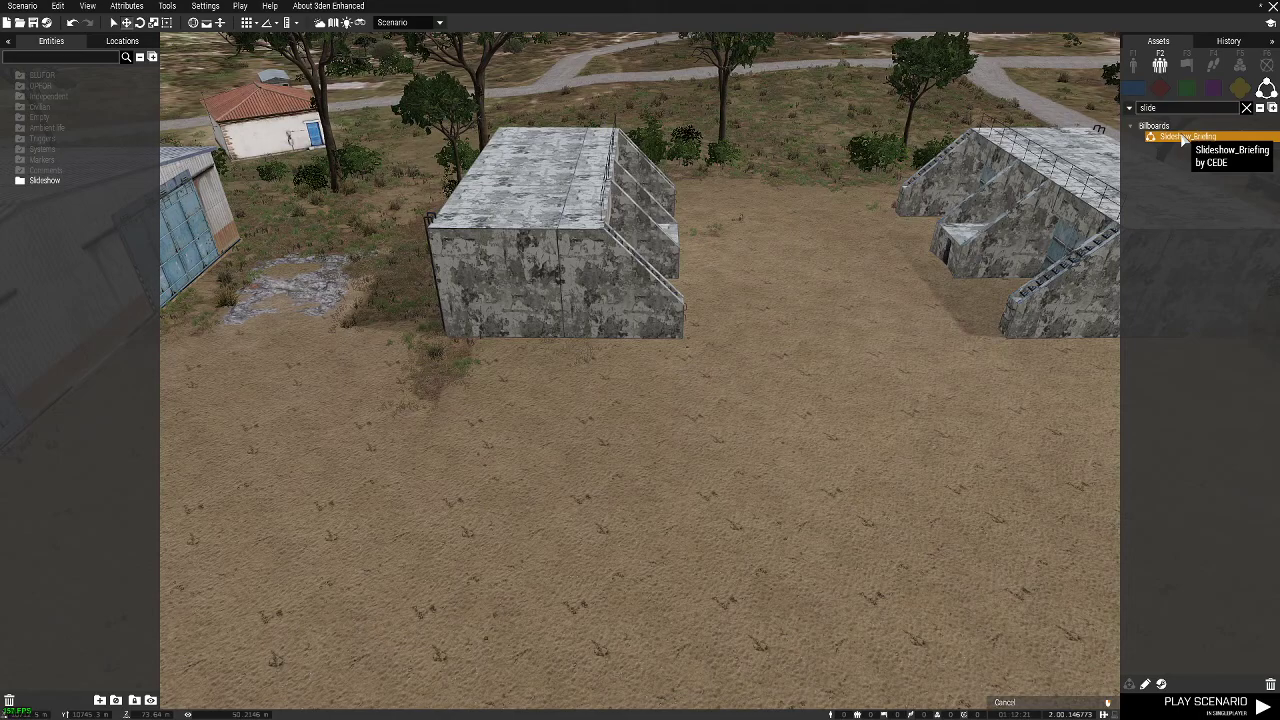
click(590, 507)
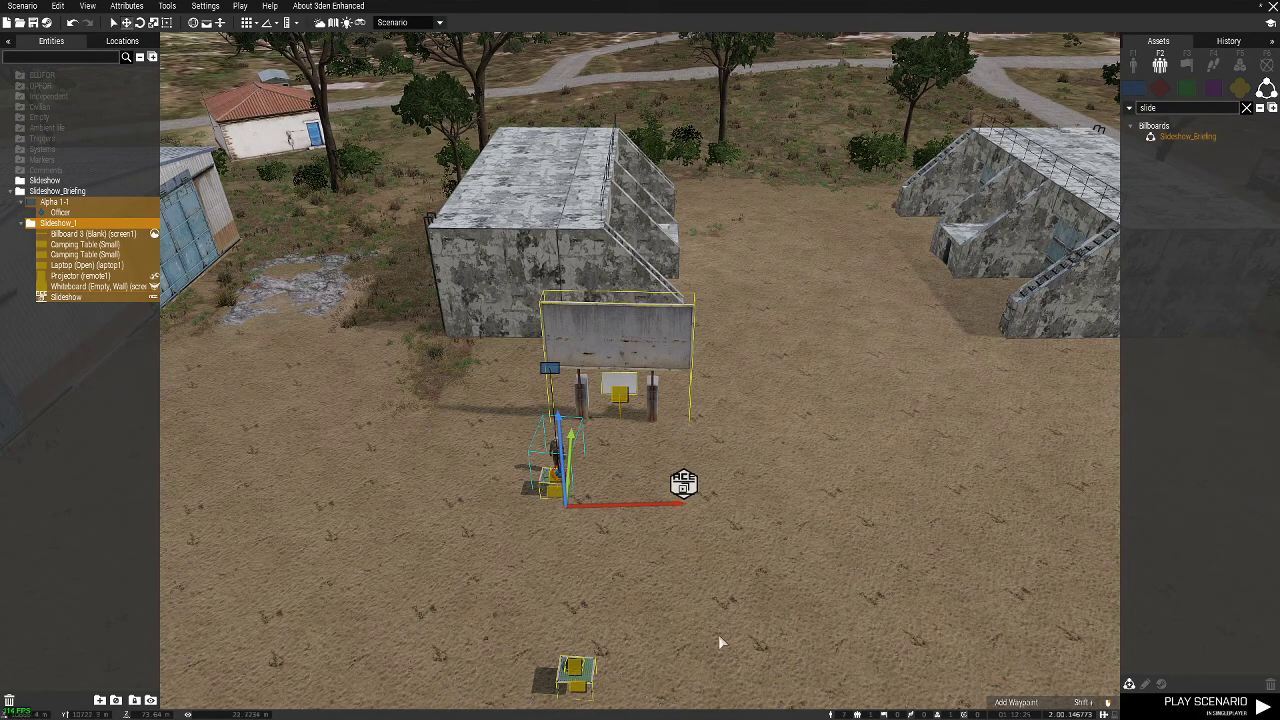
scroll(718, 634, up, 5)
scroll(710, 619, down, 5)
right_drag(854, 500, 583, 471)
scroll(580, 464, down, 3)
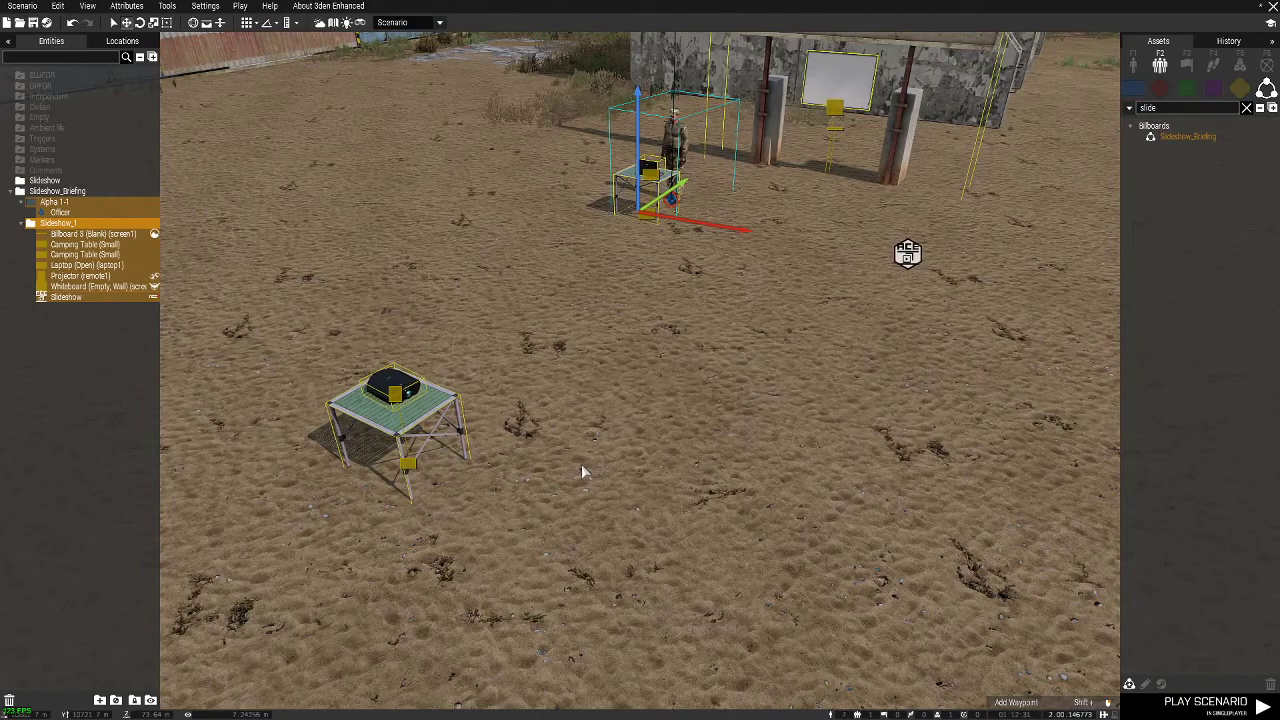
key(ctrl+z)
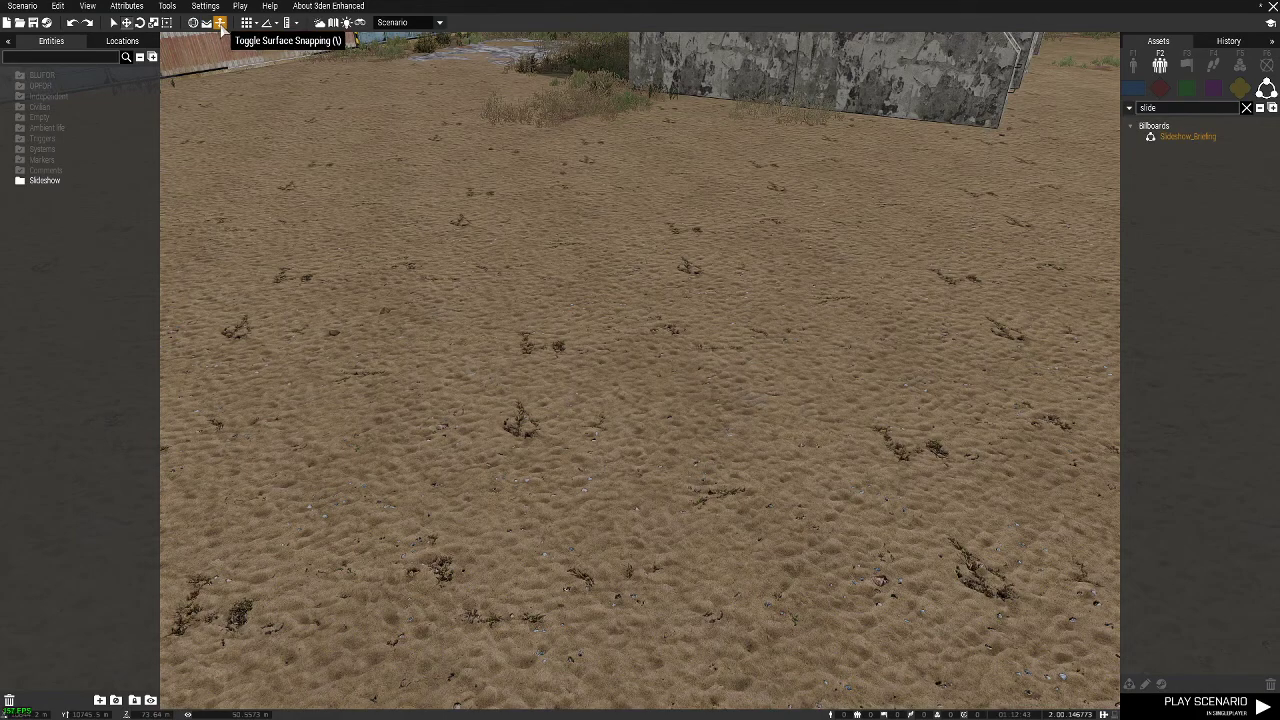
Try placing the Slideshow_Briefing composition with the surface snapping setting toggled, check the laptop on its table, and delete the composition.
click(1180, 136)
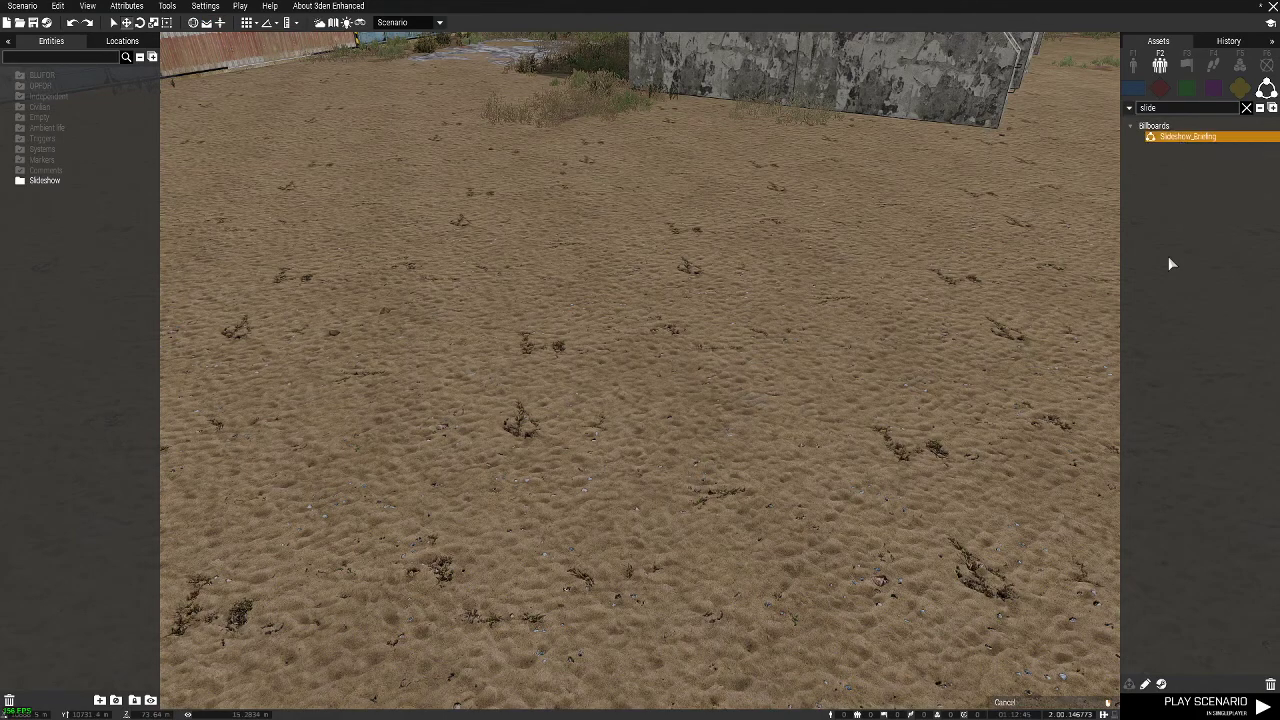
click(464, 434)
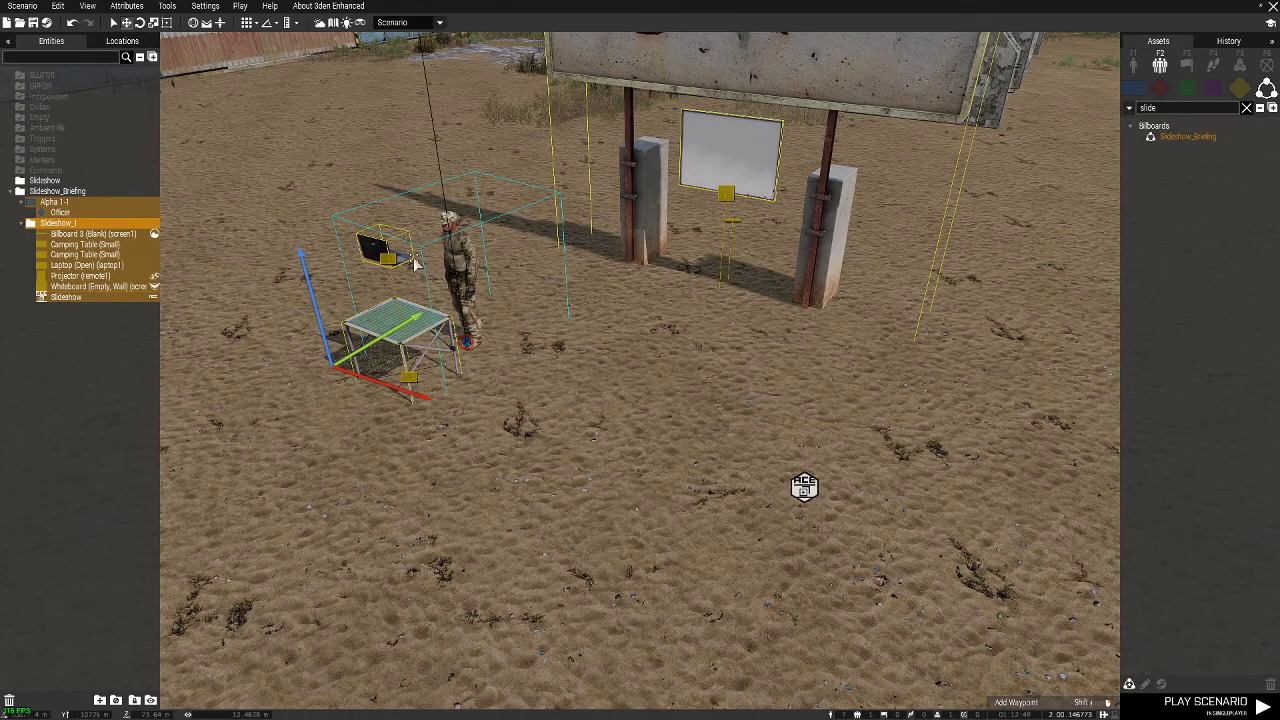
right_drag(764, 352, 1172, 213)
key(w)
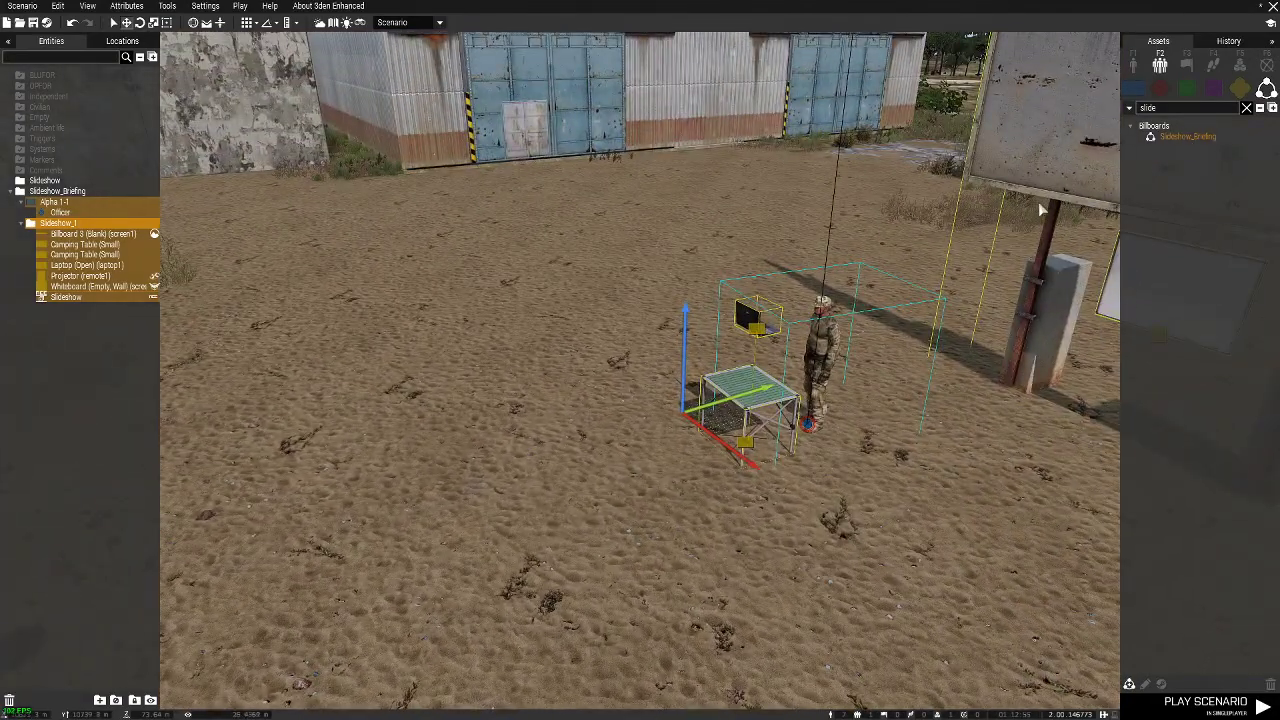
key(Delete)
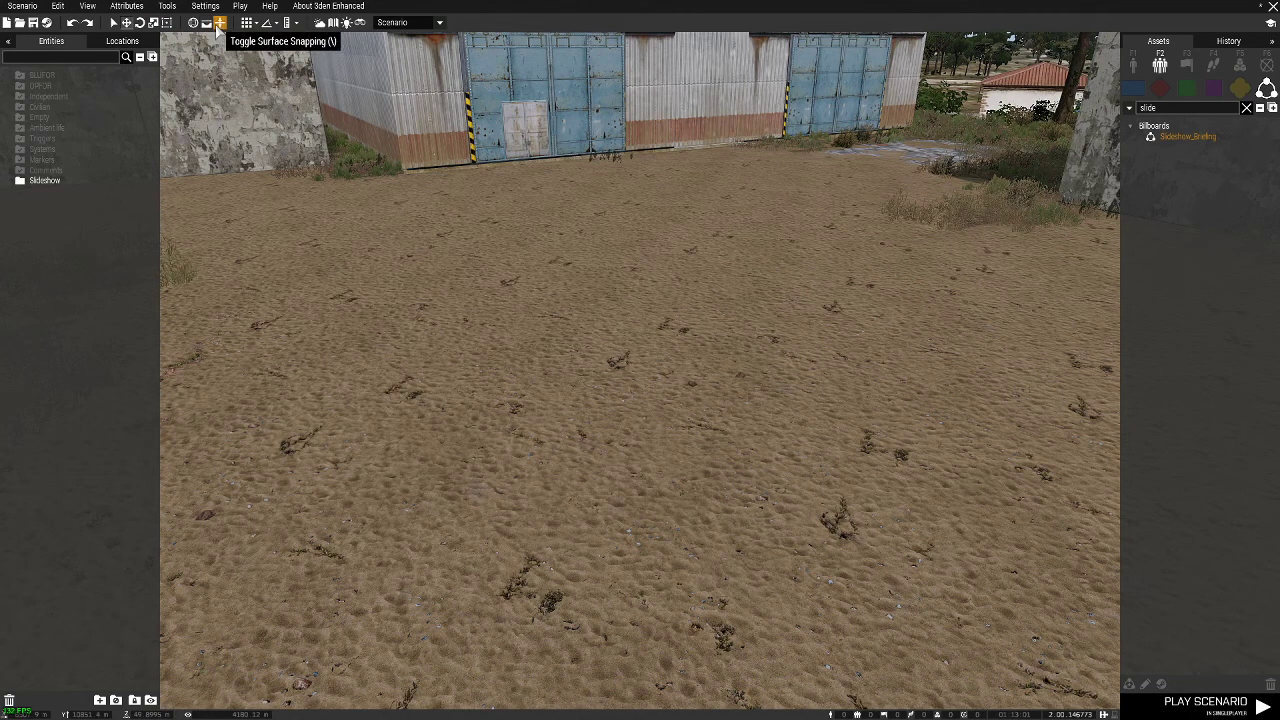
Place the Slideshow_Briefing composition on the sand in front of the bunker with surface snapping toggled back.
click(1200, 137)
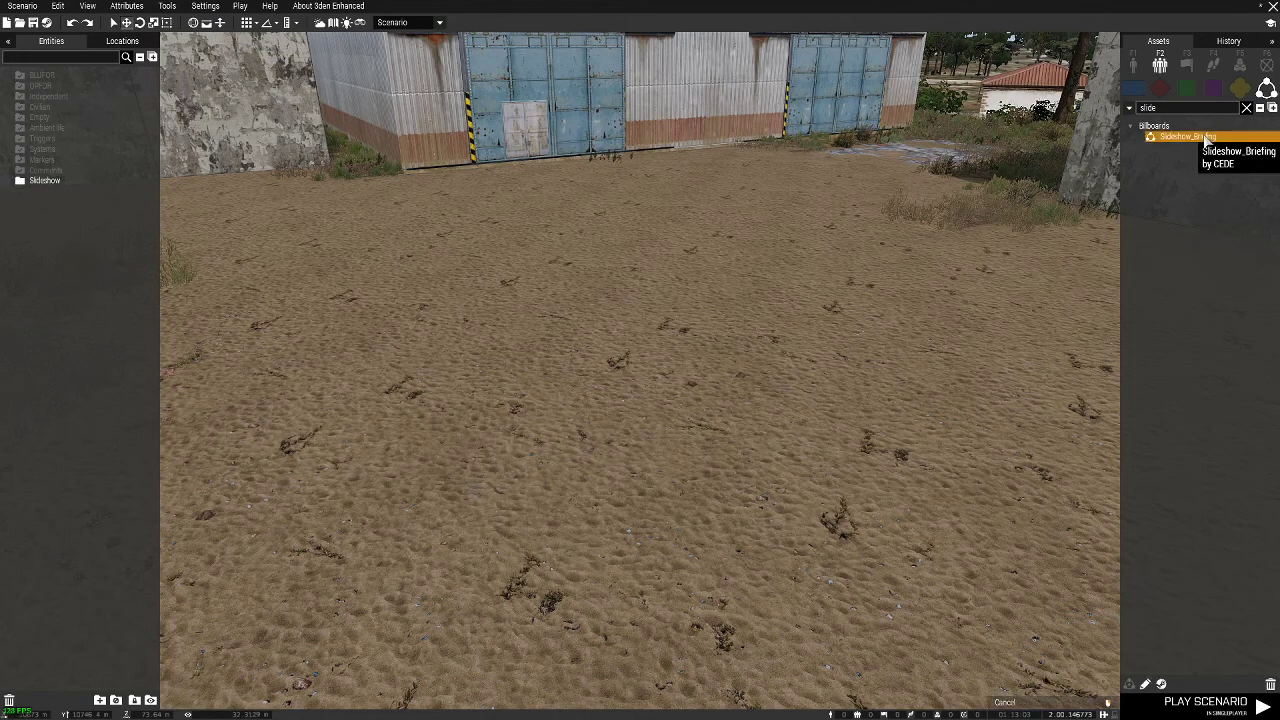
click(845, 370)
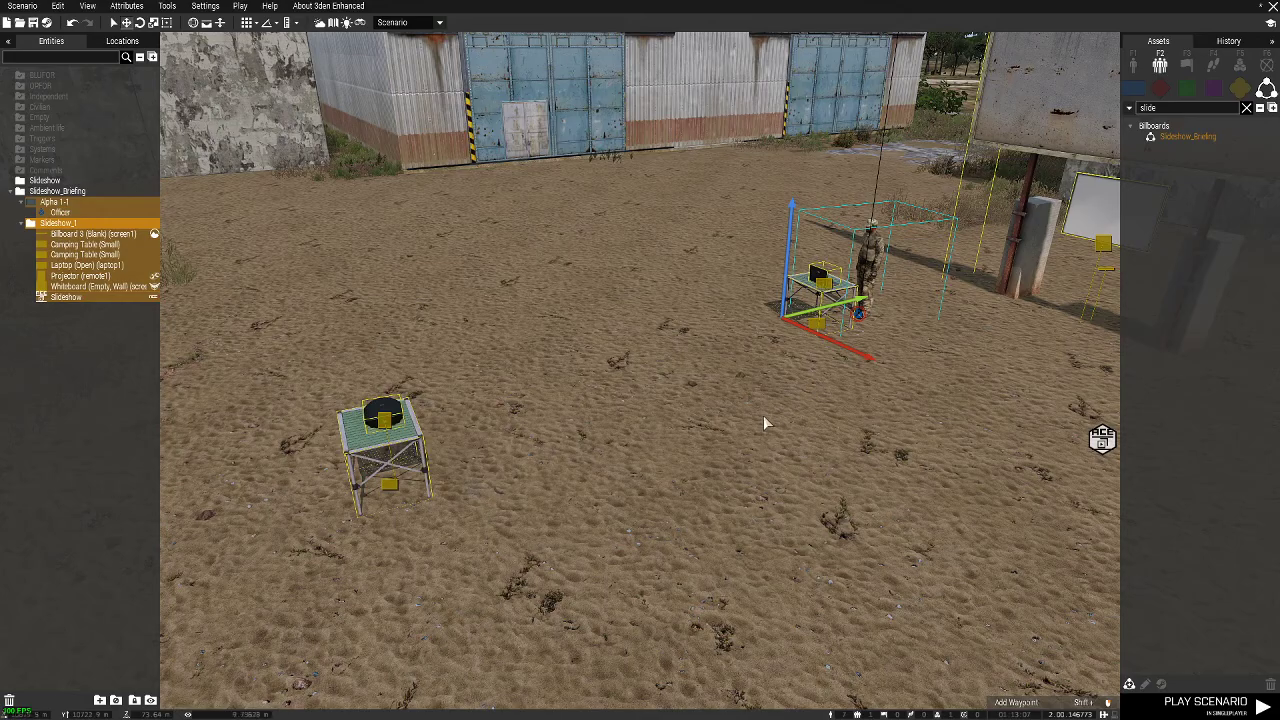
right_drag(726, 454, 1173, 461)
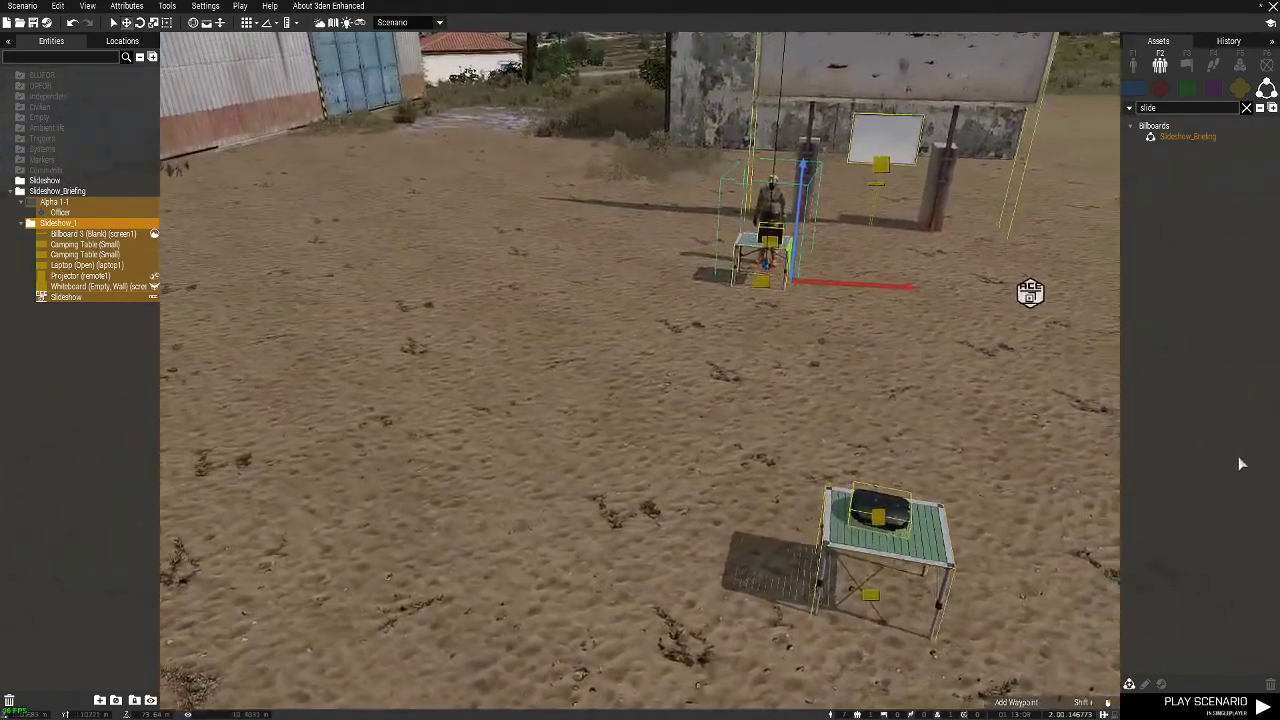
key(w)
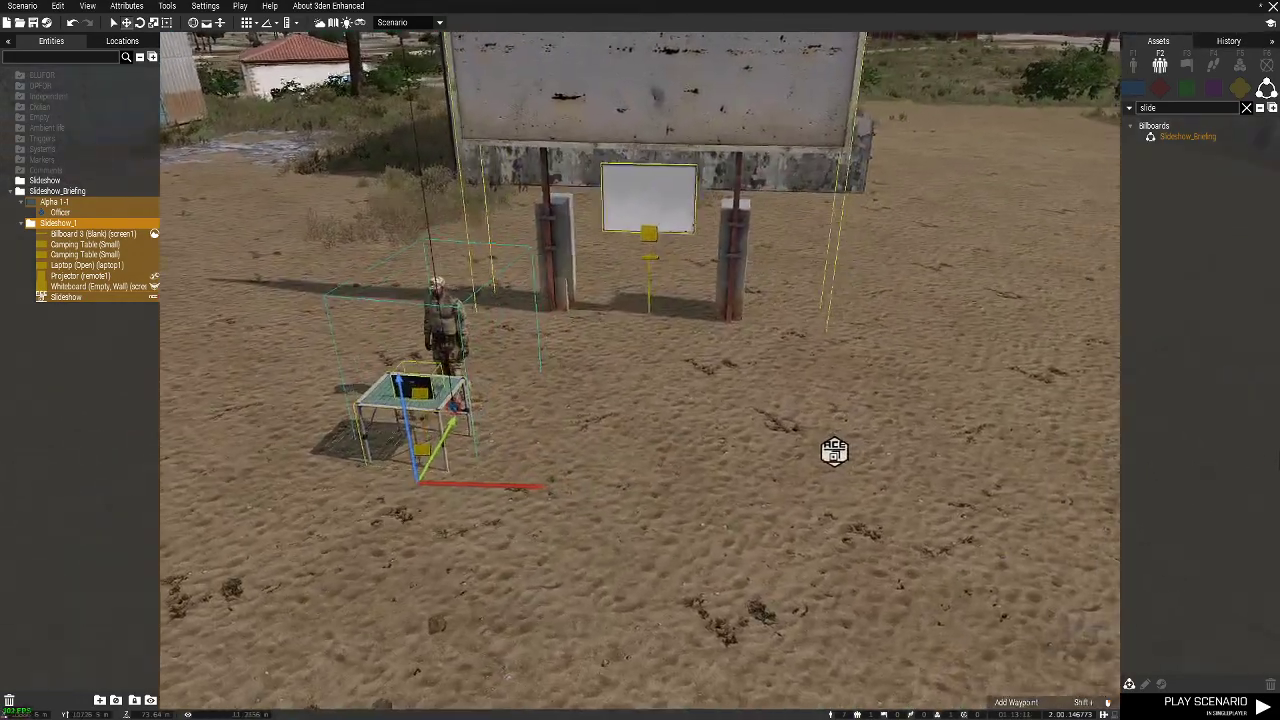
key(w)
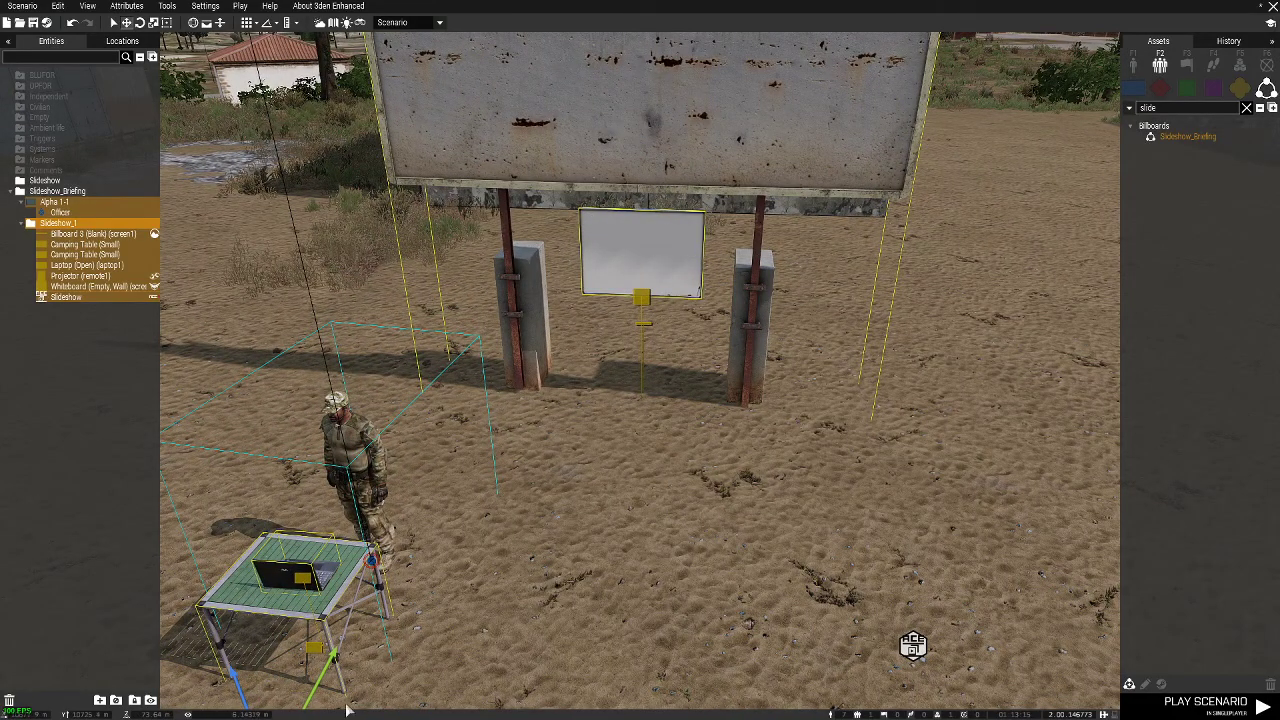
scroll(401, 619, down, 2)
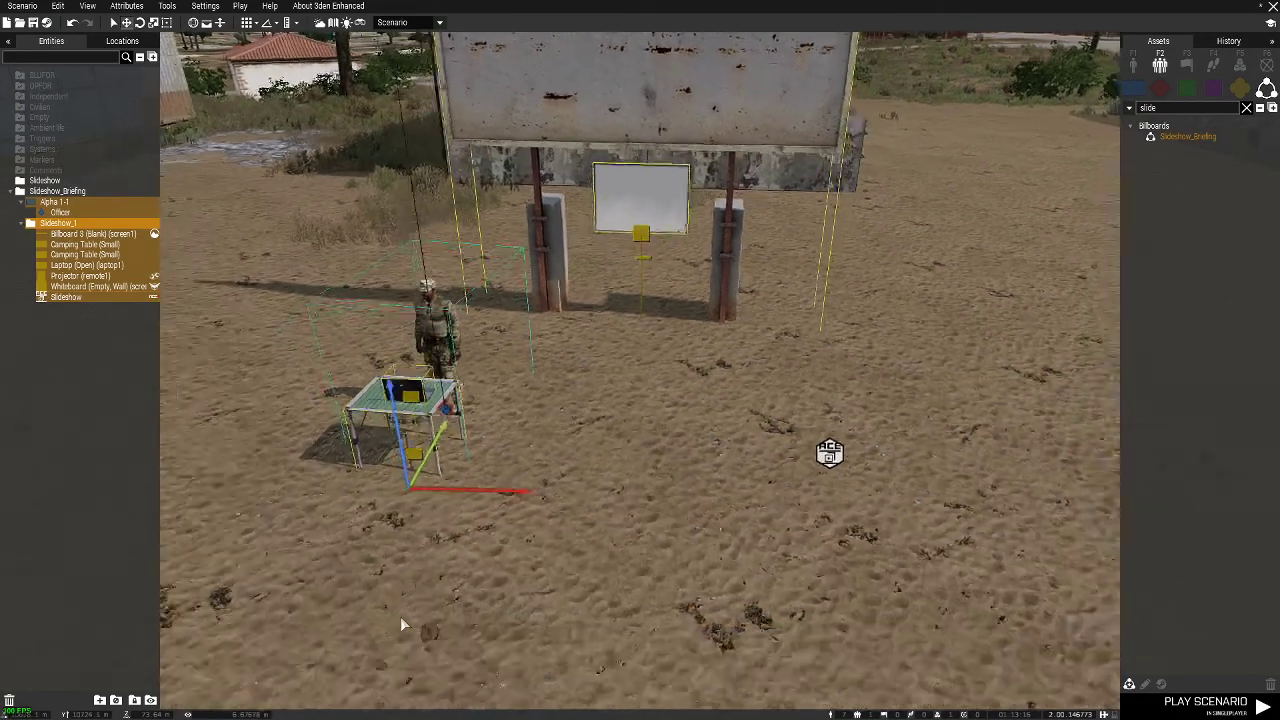
Move the whole Slideshow_Briefing composition back so the billboard stands close to the bunker's camouflaged wall, and deselect it.
click(139, 24)
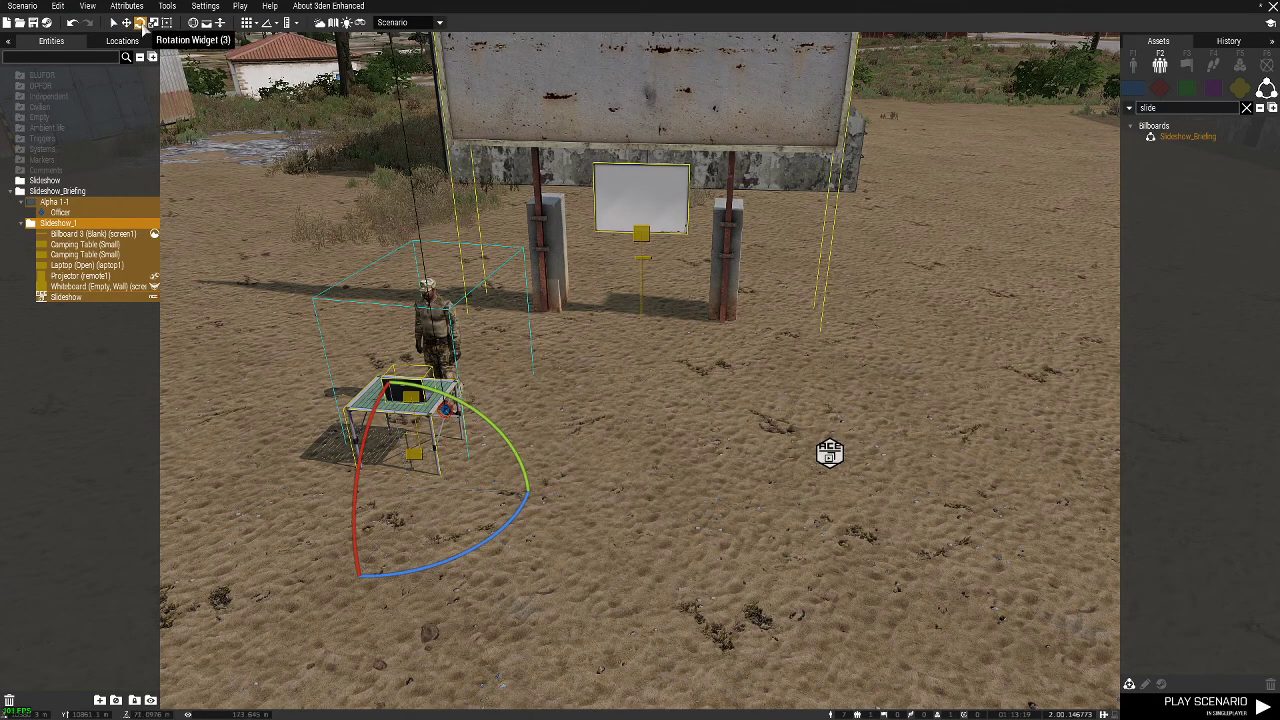
click(126, 22)
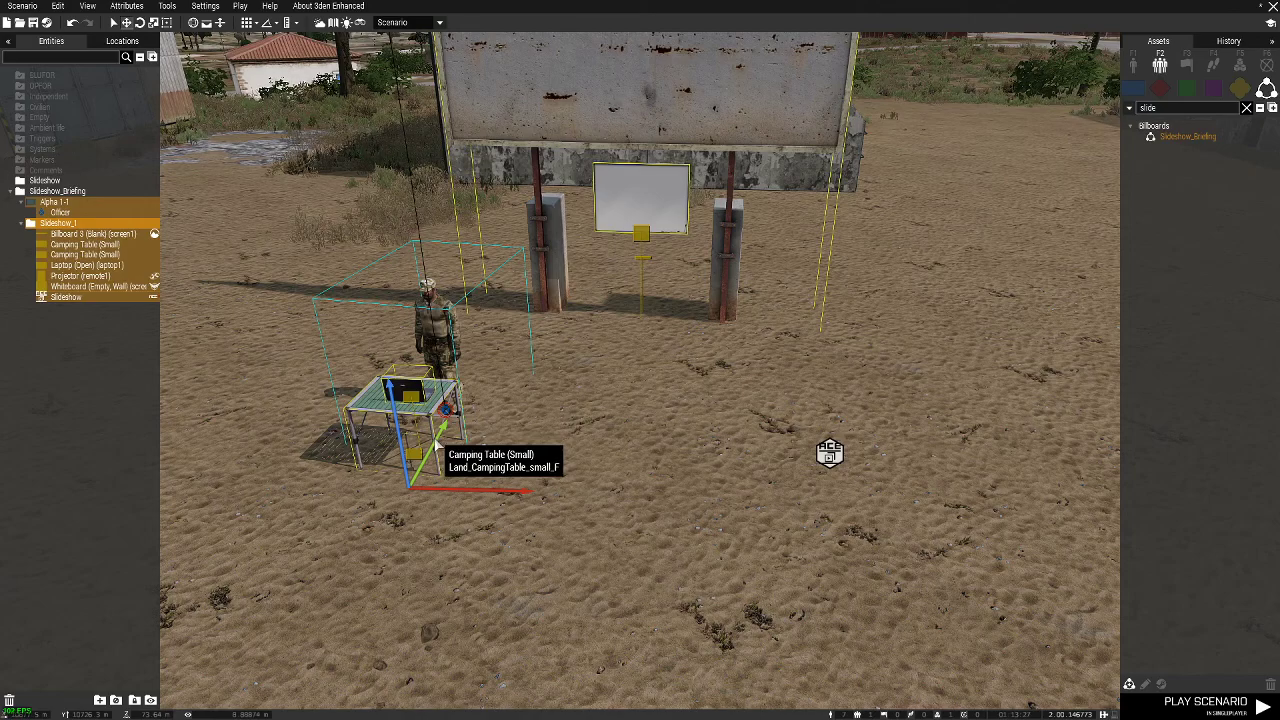
key(s)
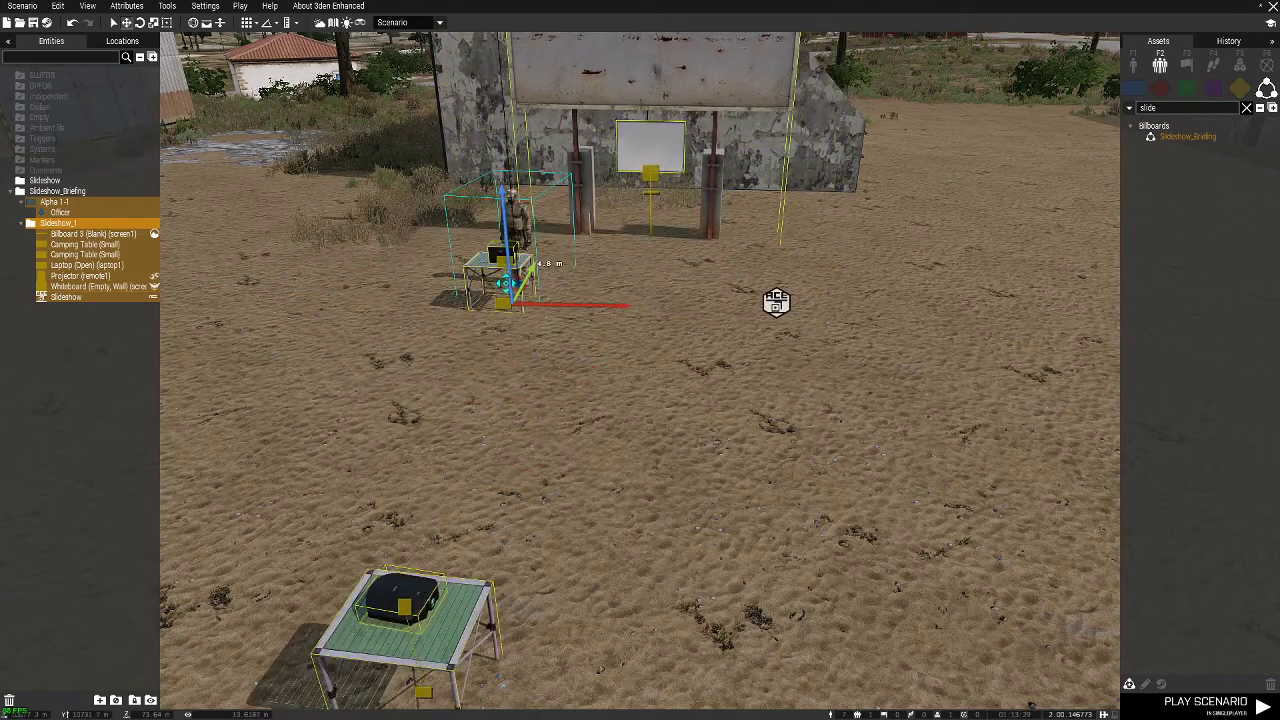
key(s)
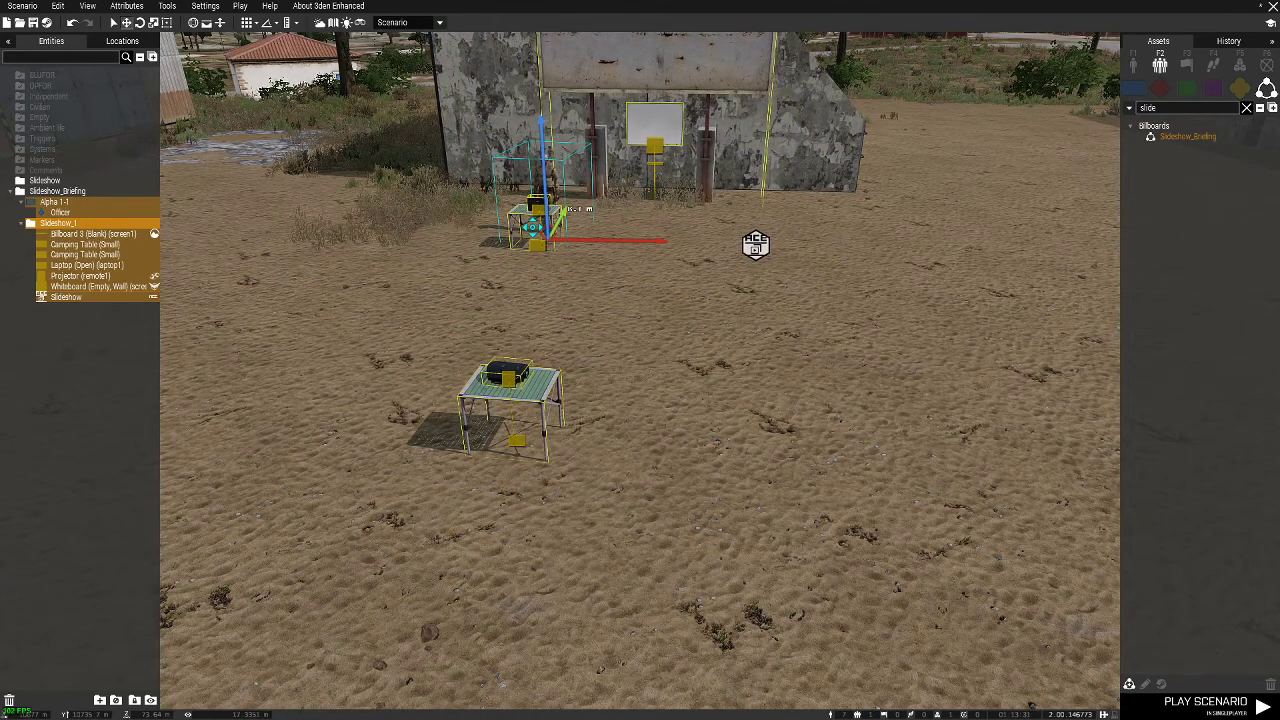
key(w)
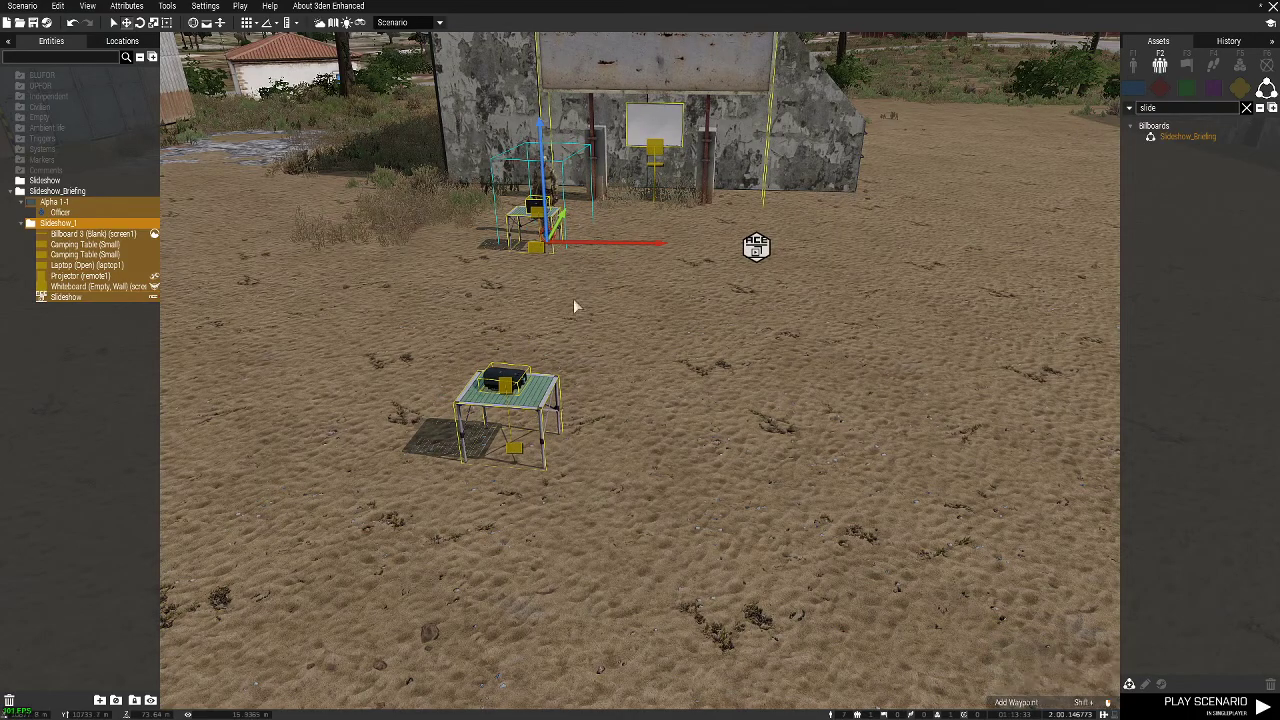
key(w)
right_drag(748, 457, 917, 540)
key(w)
click(813, 523)
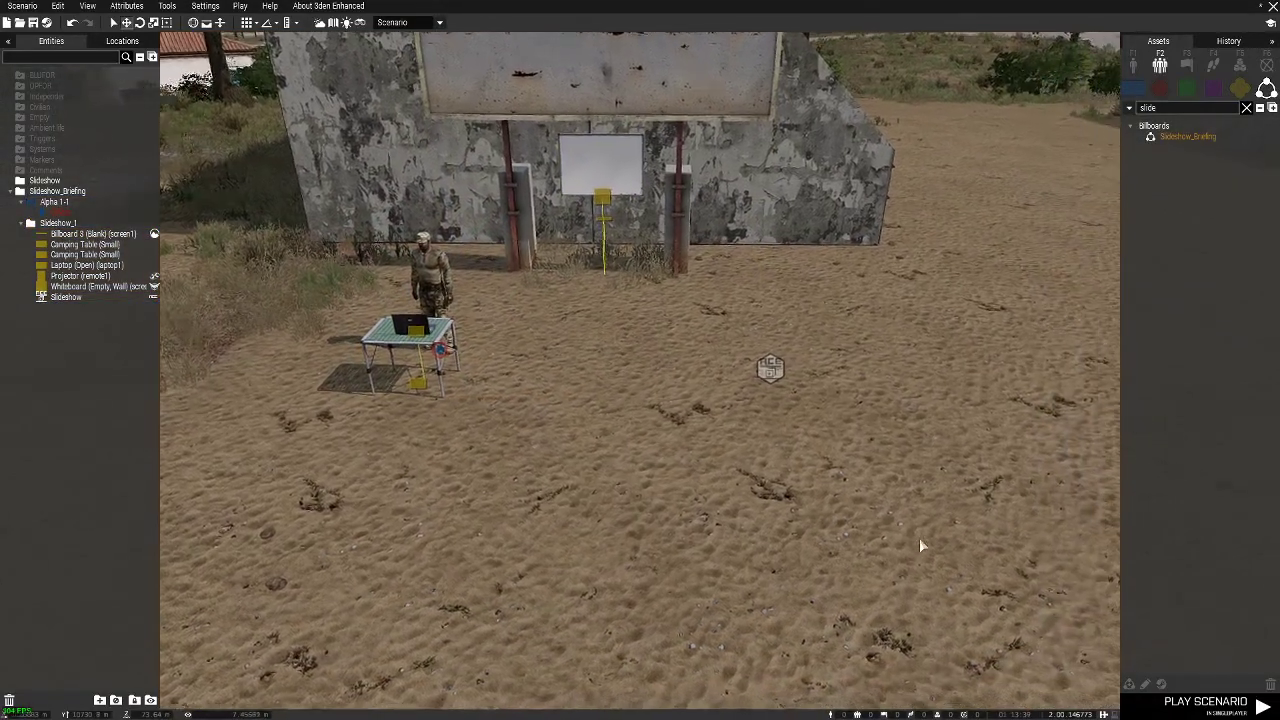
Select the Slideshow module and examine how it, the projector, the laptop and the screens are laid out.
click(748, 365)
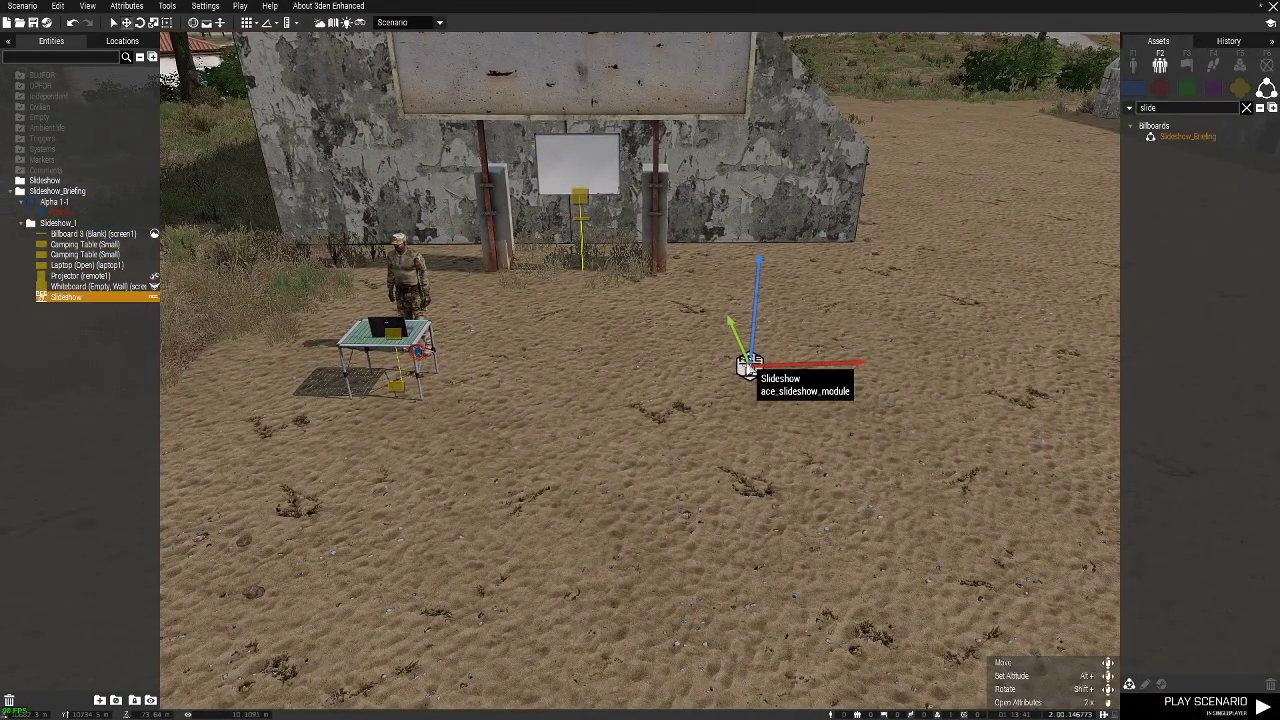
right_drag(763, 418, 435, 491)
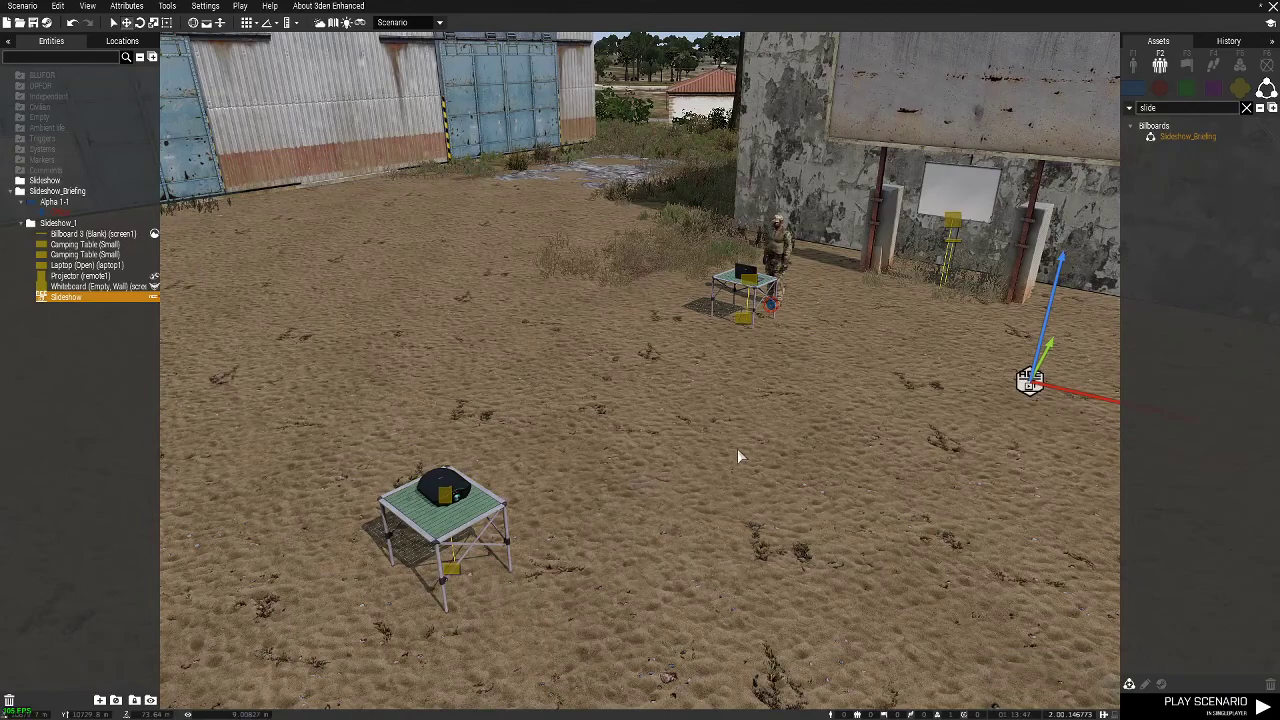
right_drag(737, 448, 1022, 425)
key(a)
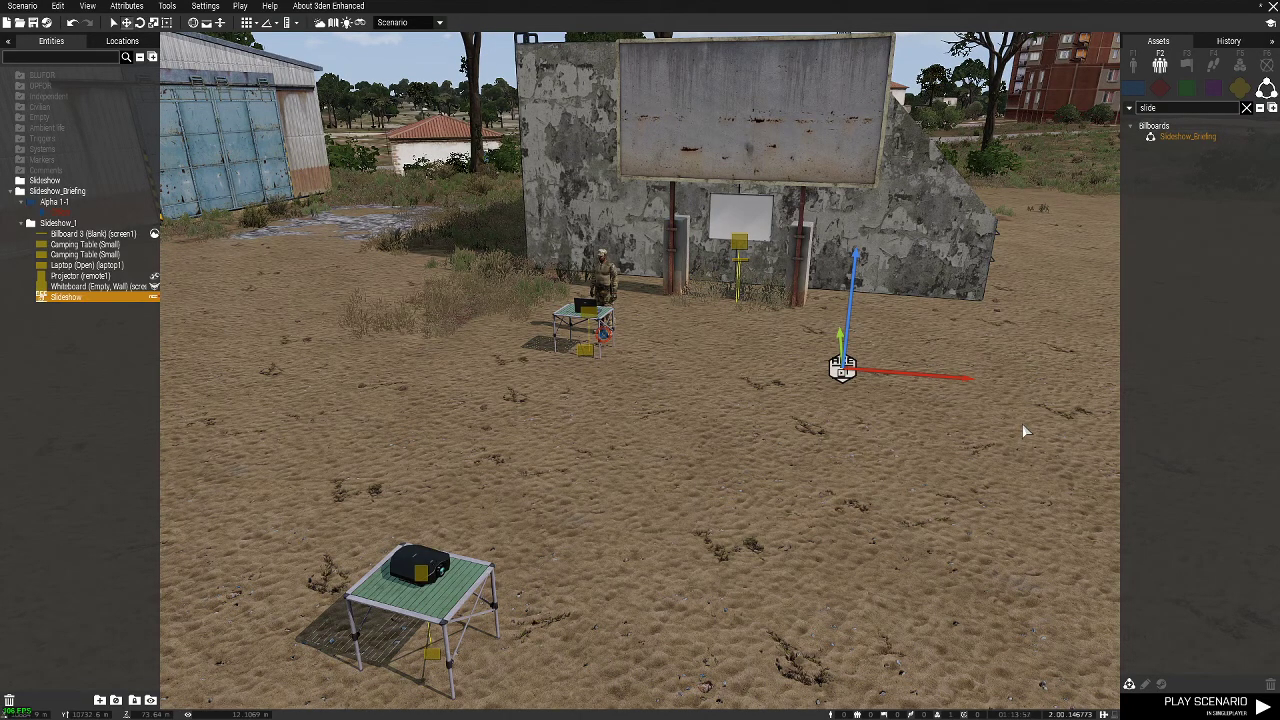
click(711, 410)
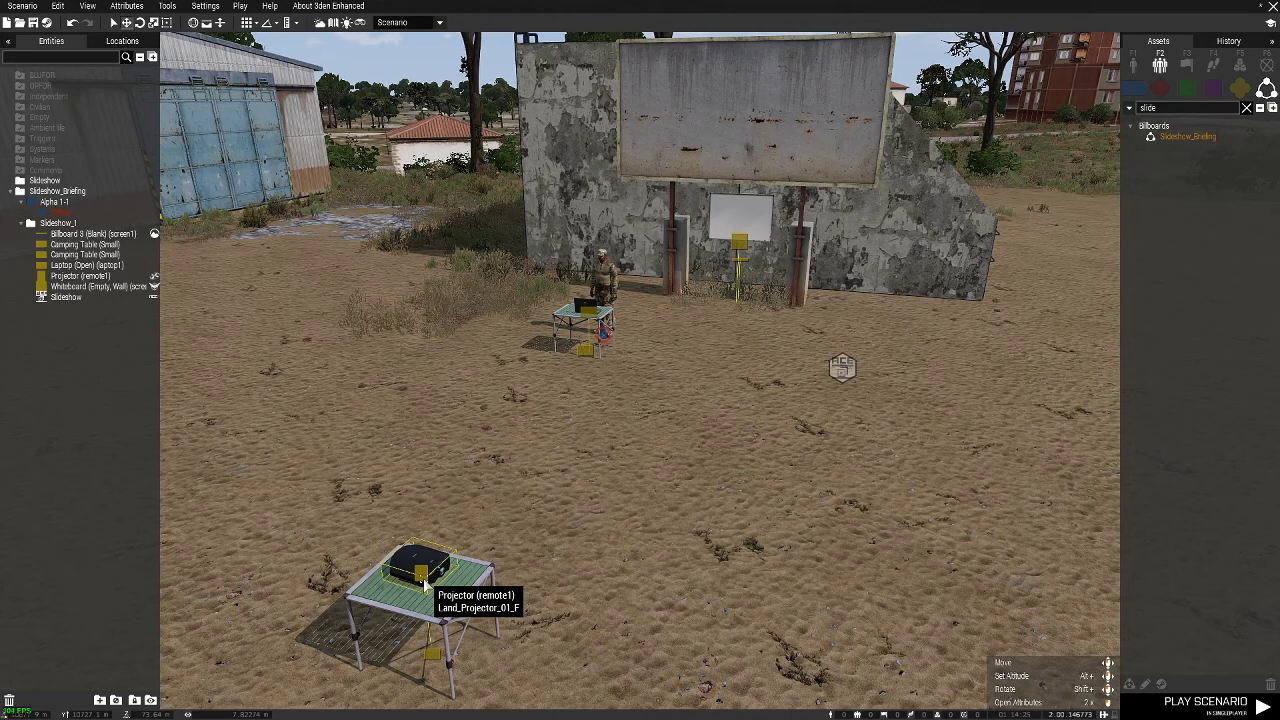
Check the variable names in the attributes of the projector and the large billboard.
click(421, 581)
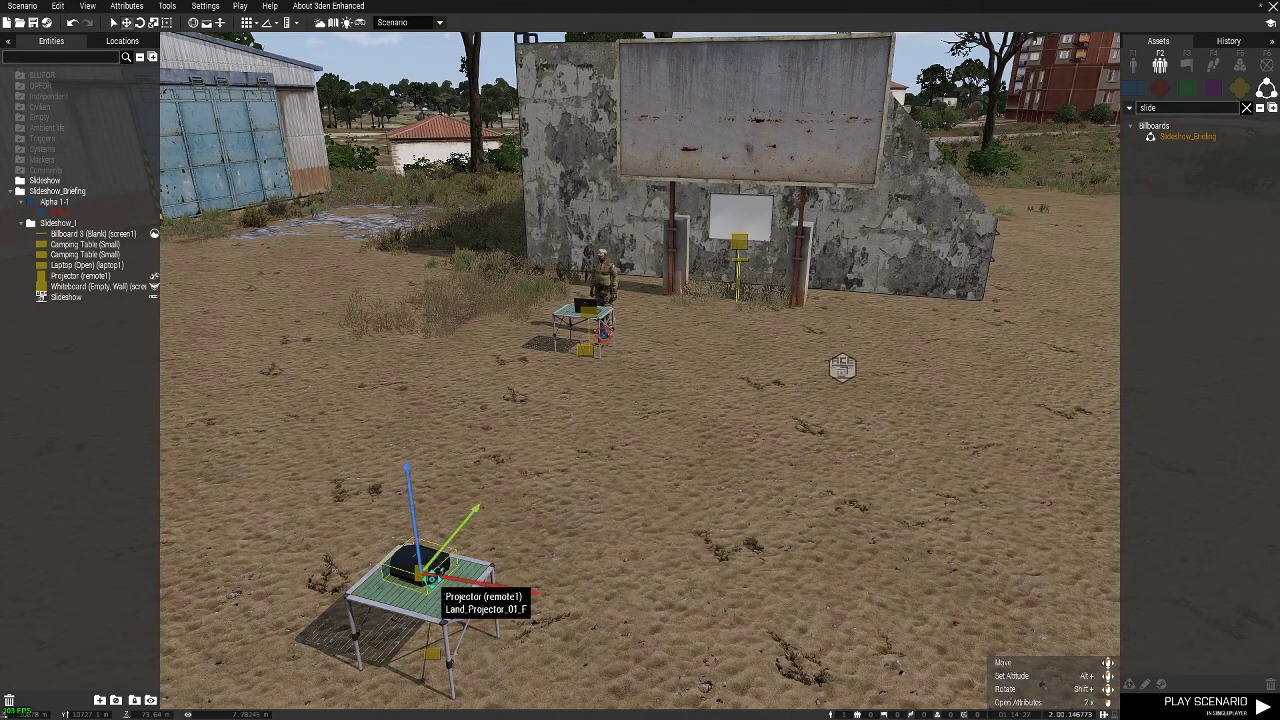
double_click(417, 578)
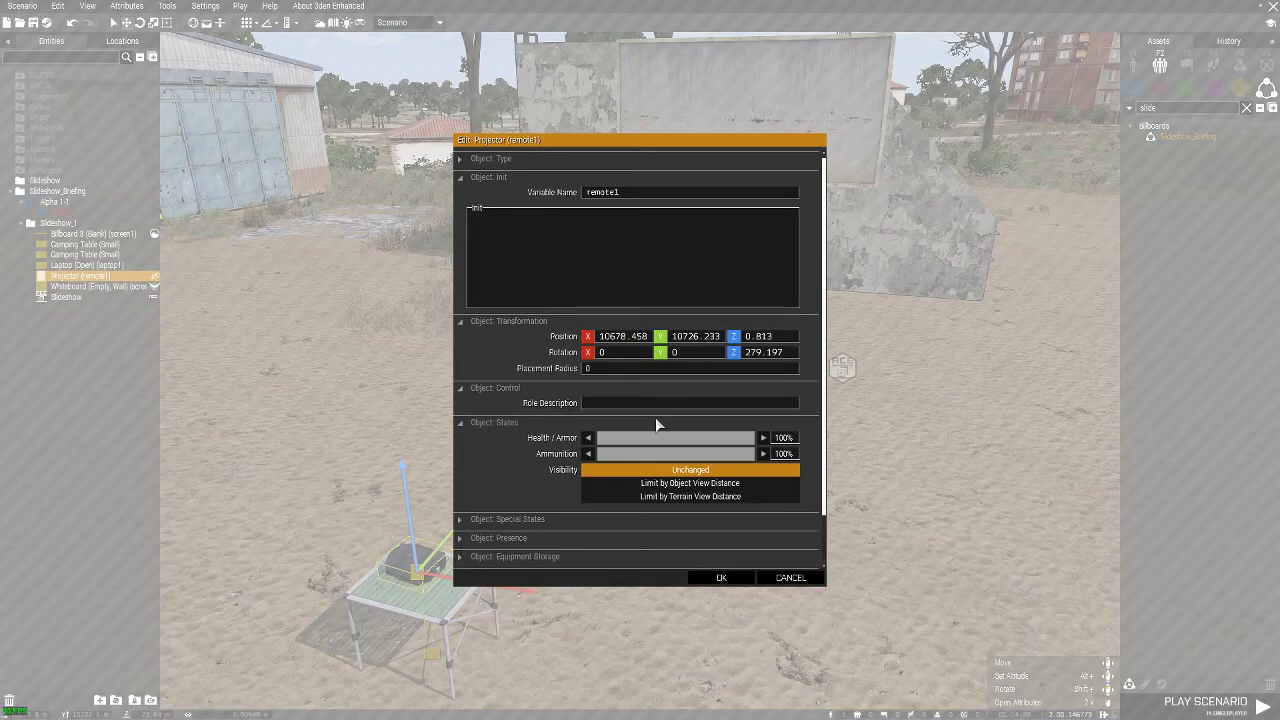
scroll(676, 419, down, 1)
scroll(669, 389, up, 1)
double_click(622, 198)
click(727, 585)
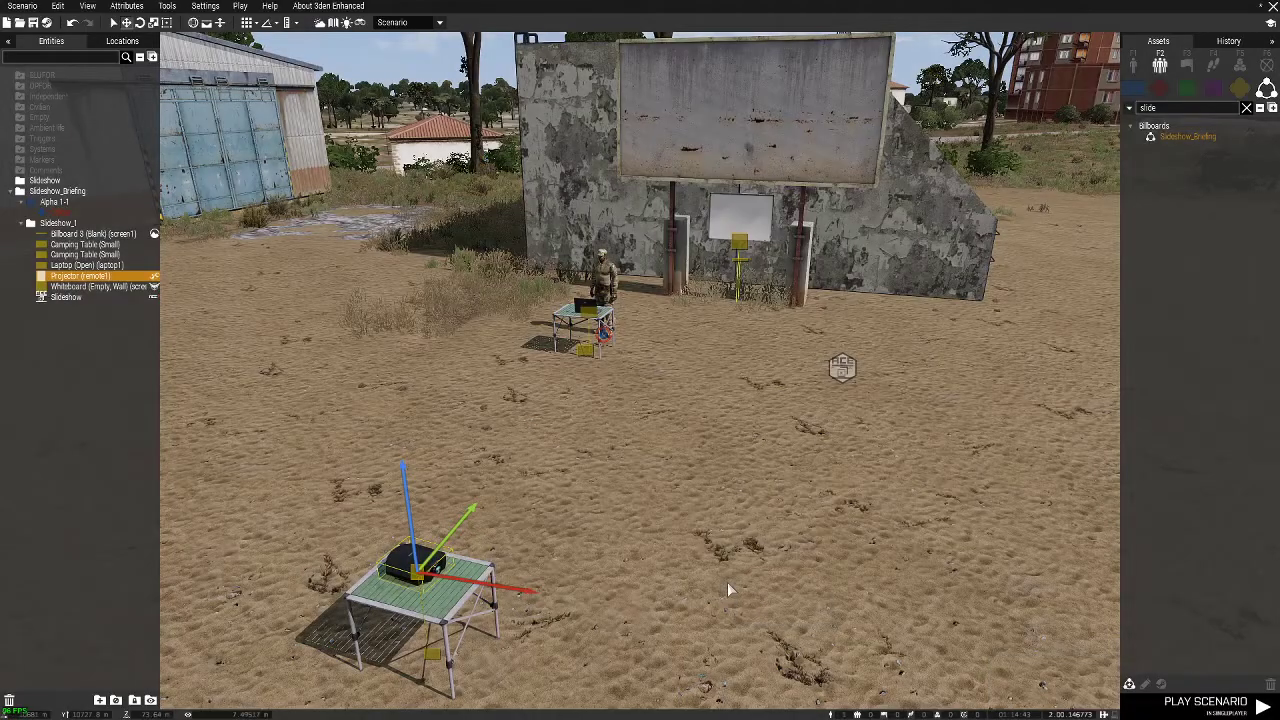
double_click(743, 160)
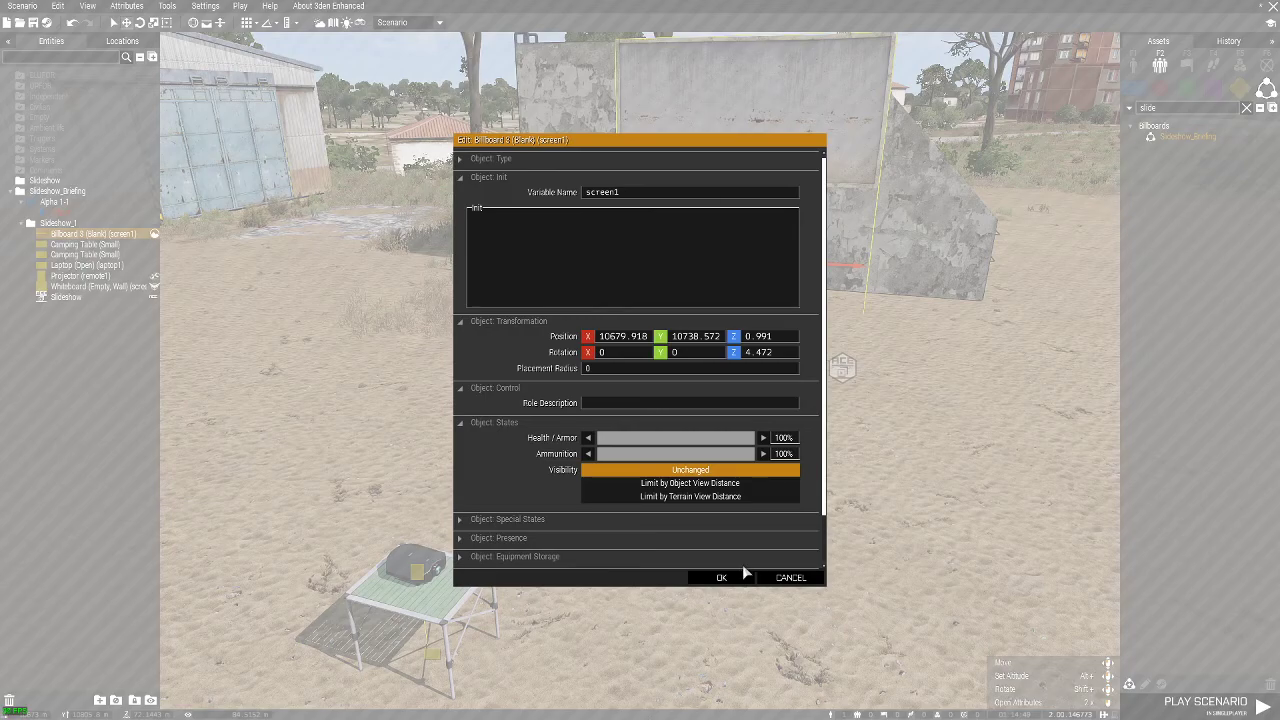
click(719, 577)
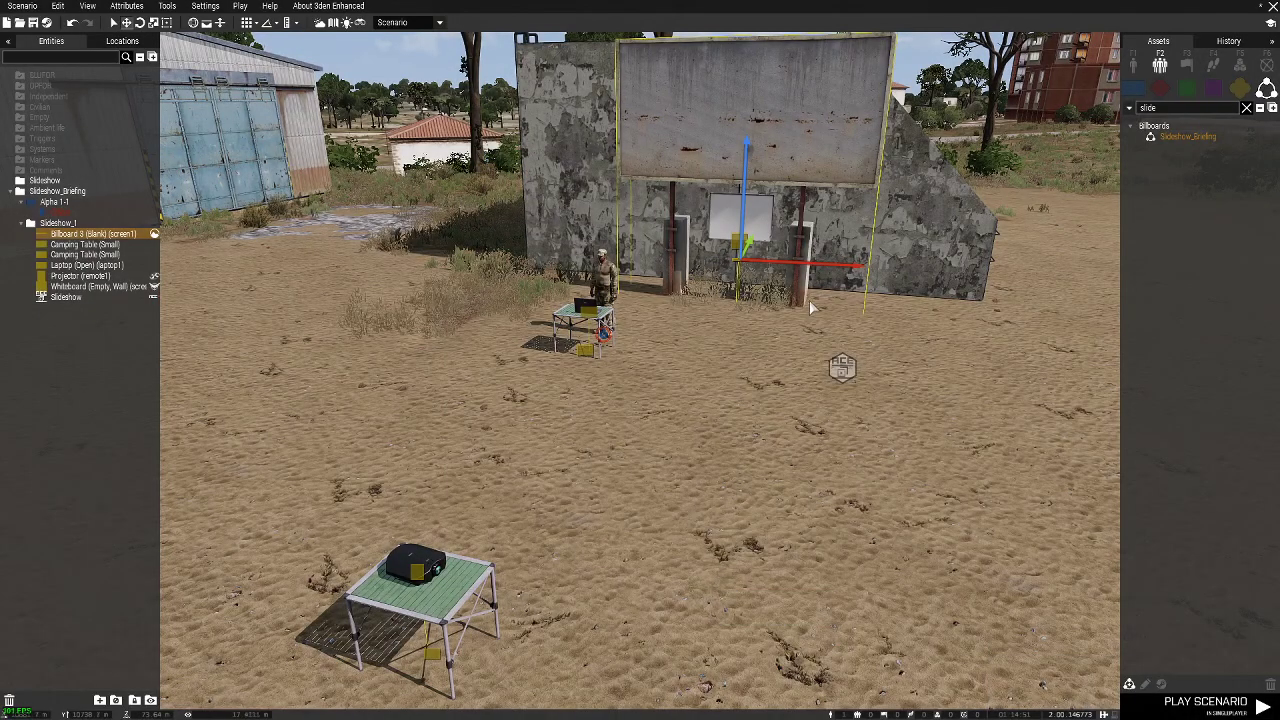
Check the variable names in the attributes of the wall whiteboard and the laptop.
double_click(737, 242)
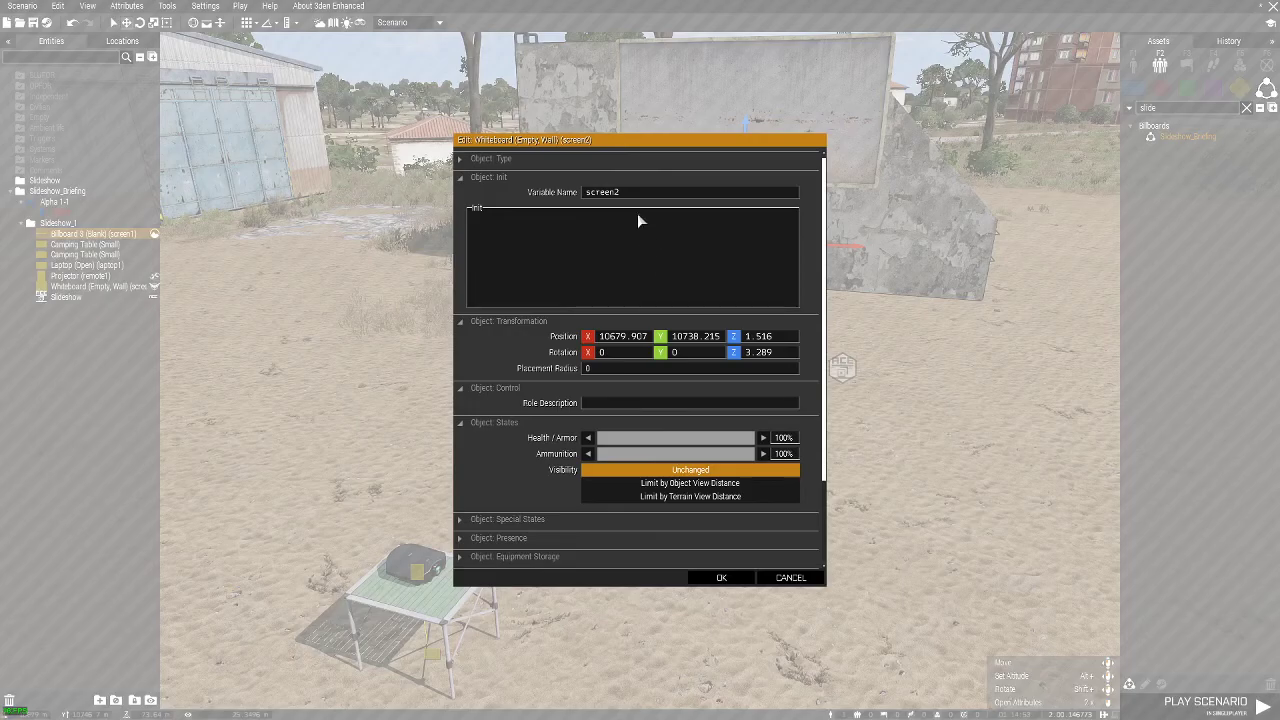
click(723, 578)
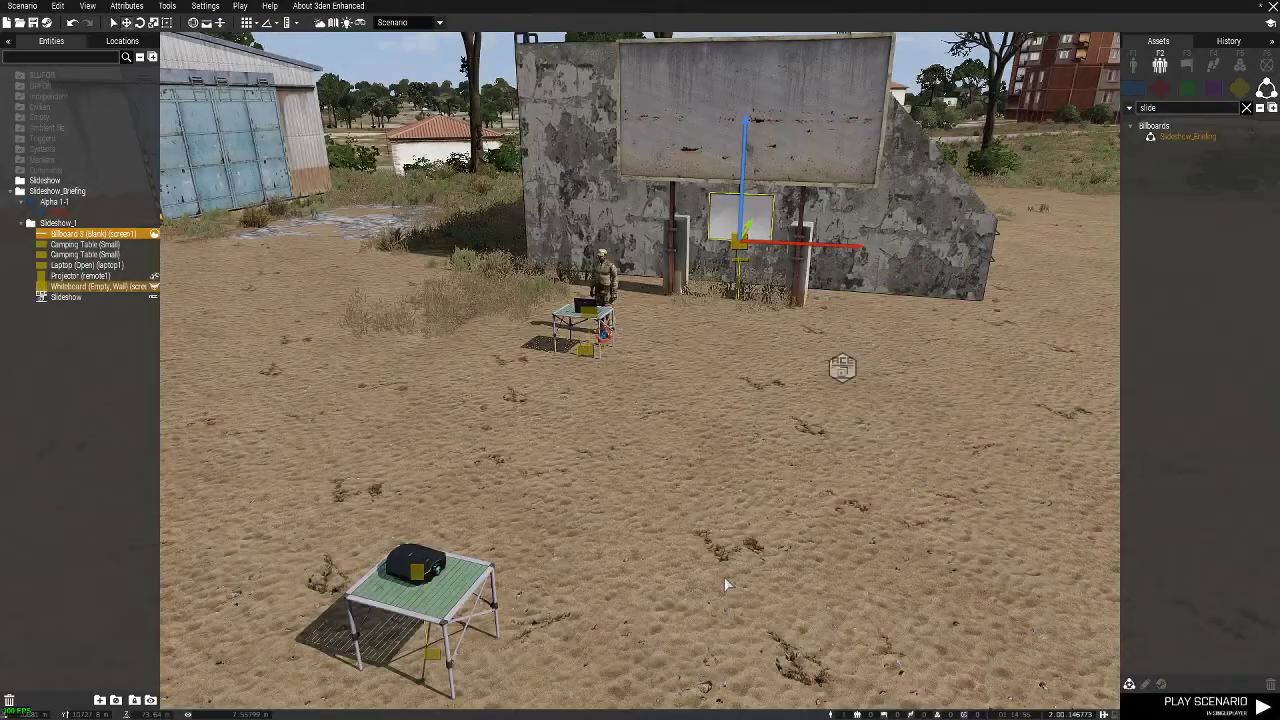
double_click(588, 311)
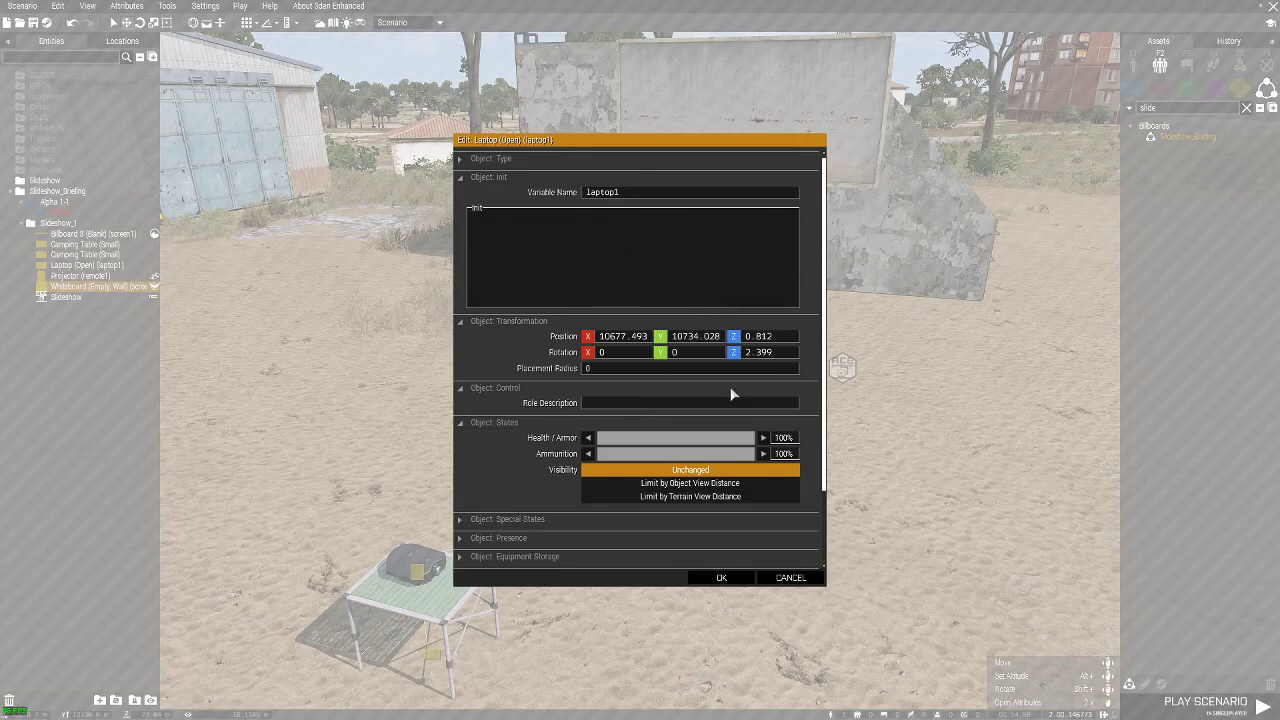
click(722, 578)
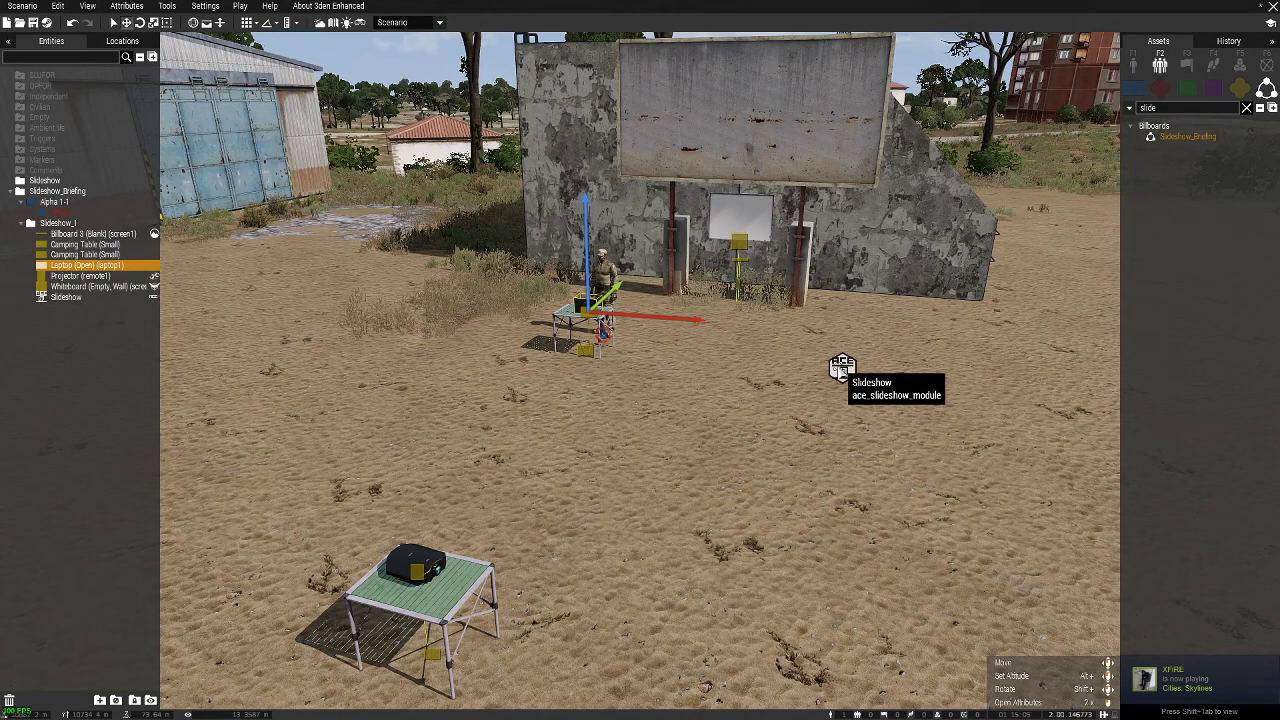
Review the Slideshow module's objects, controllers, images and interaction names in its attributes.
double_click(842, 367)
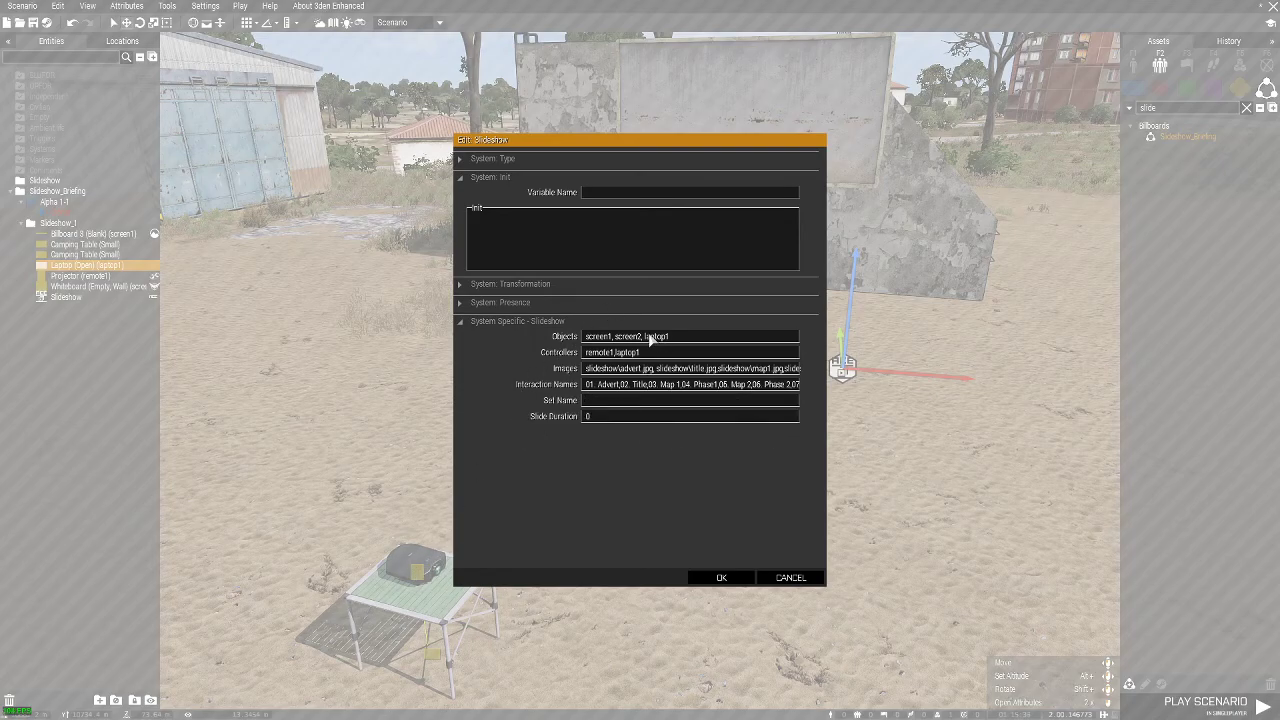
mouse_move(571, 336)
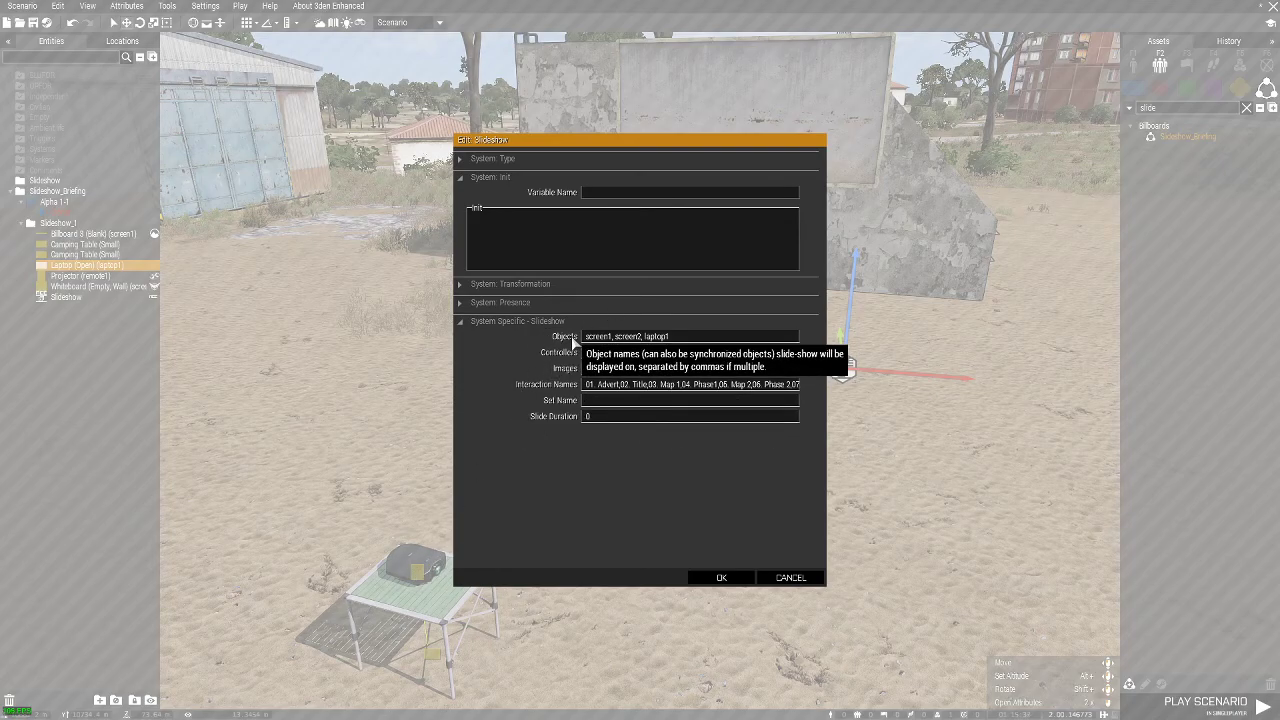
mouse_move(575, 358)
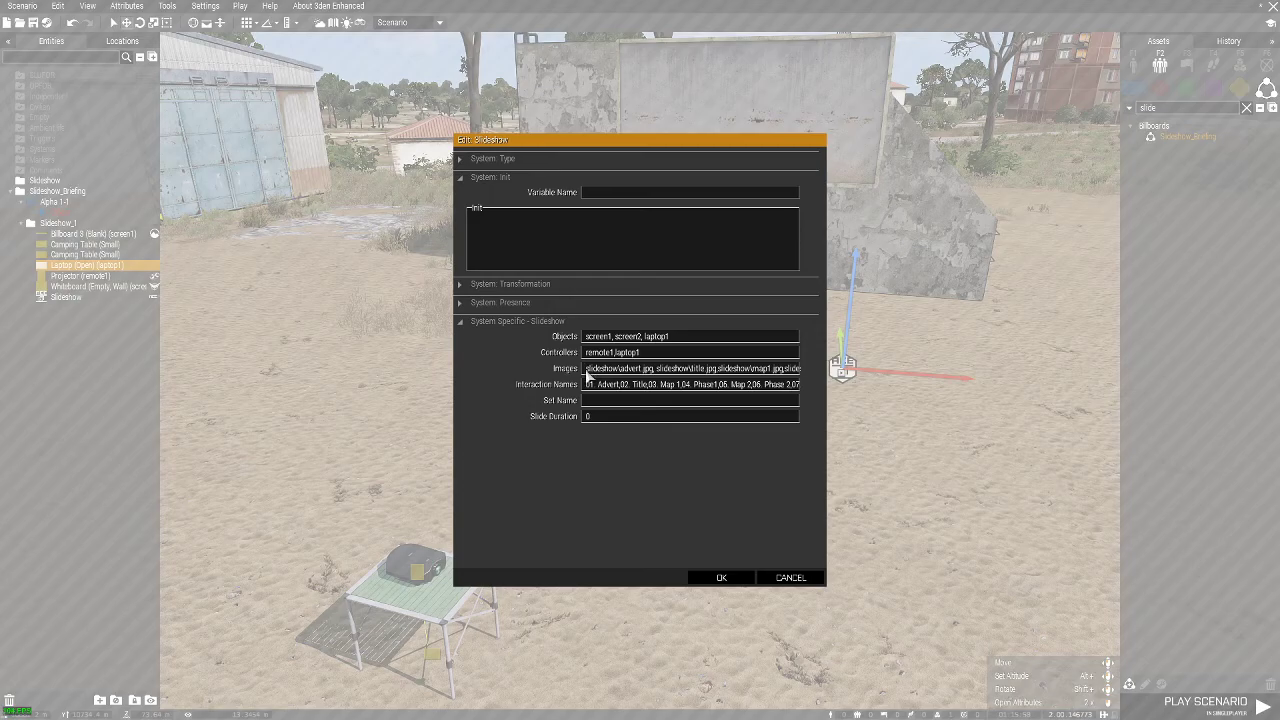
mouse_move(587, 372)
mouse_down()
mouse_move(777, 382)
mouse_move(588, 384)
mouse_up()
drag(589, 384, 620, 384)
click(731, 579)
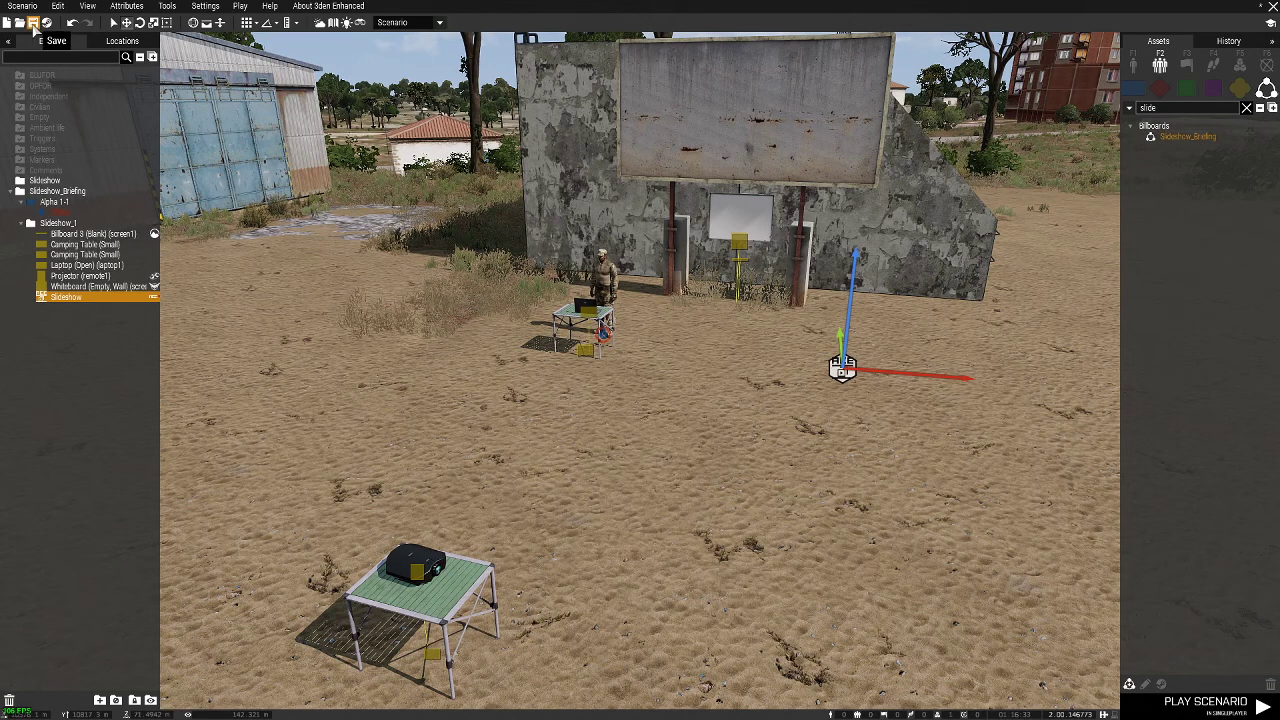
Save the scenario as test1 in the compos folder of MPMissions, overwriting the existing scenario.
click(34, 24)
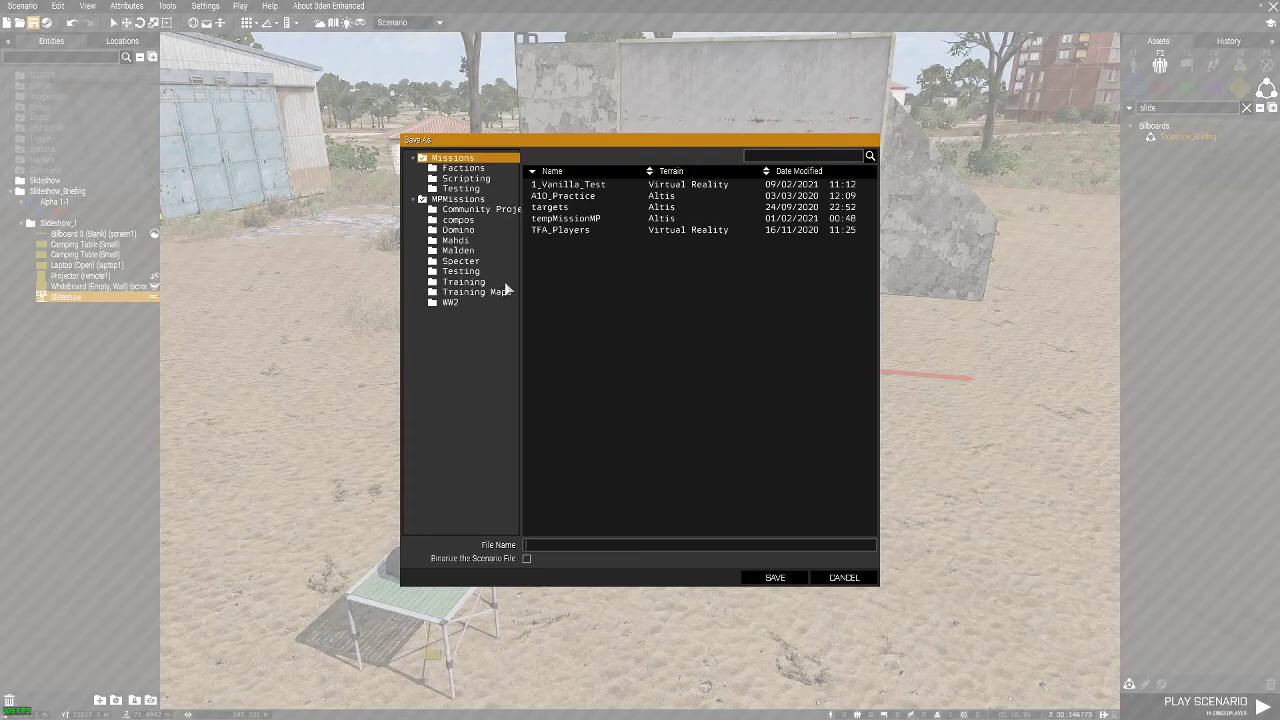
click(470, 221)
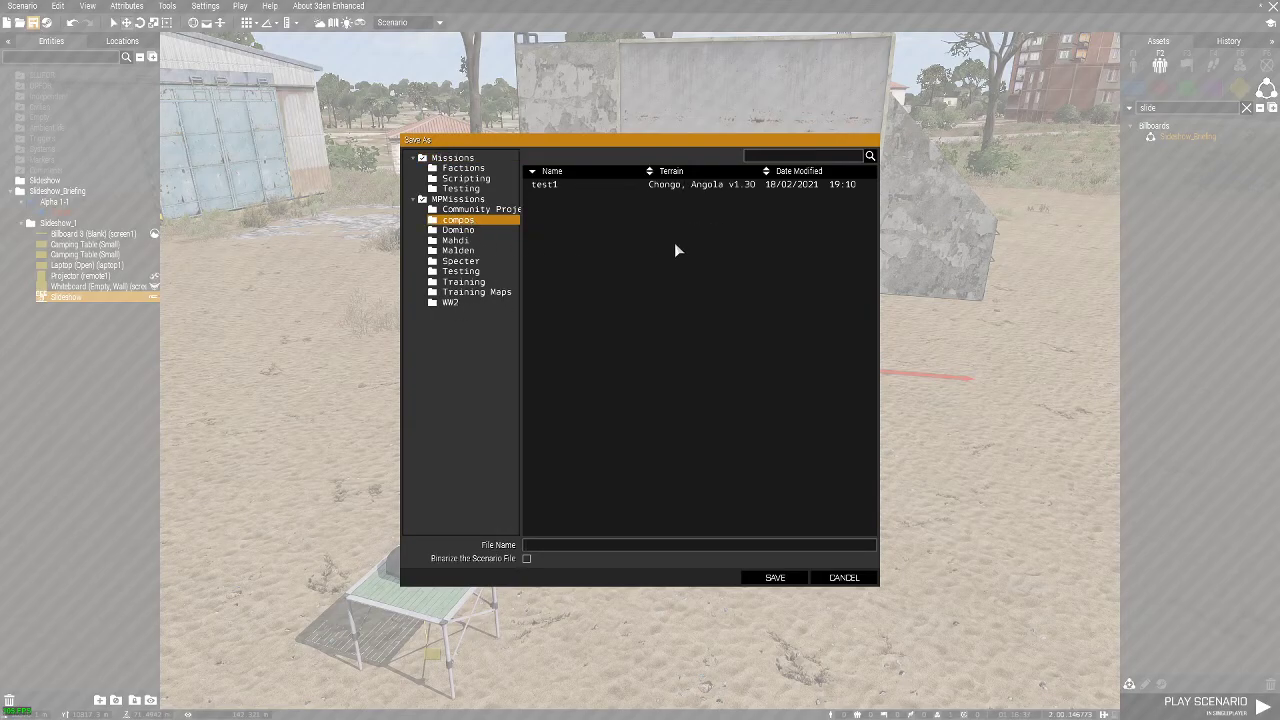
click(566, 187)
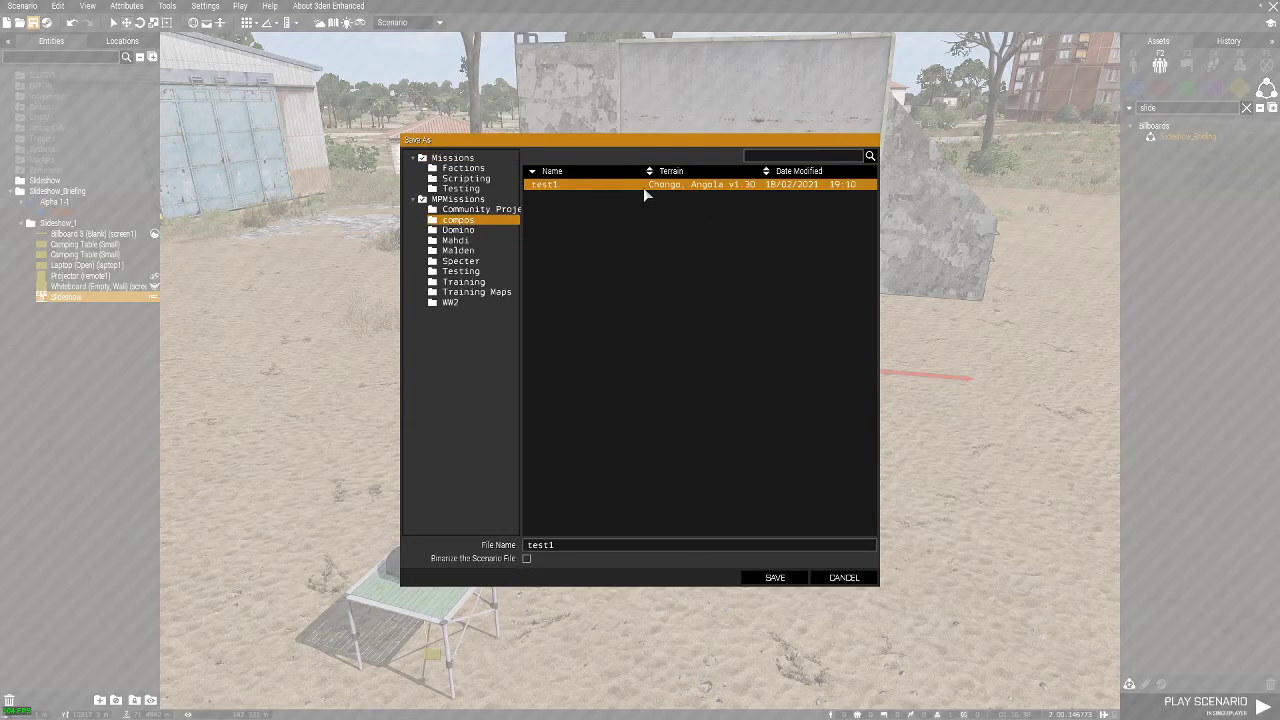
click(774, 578)
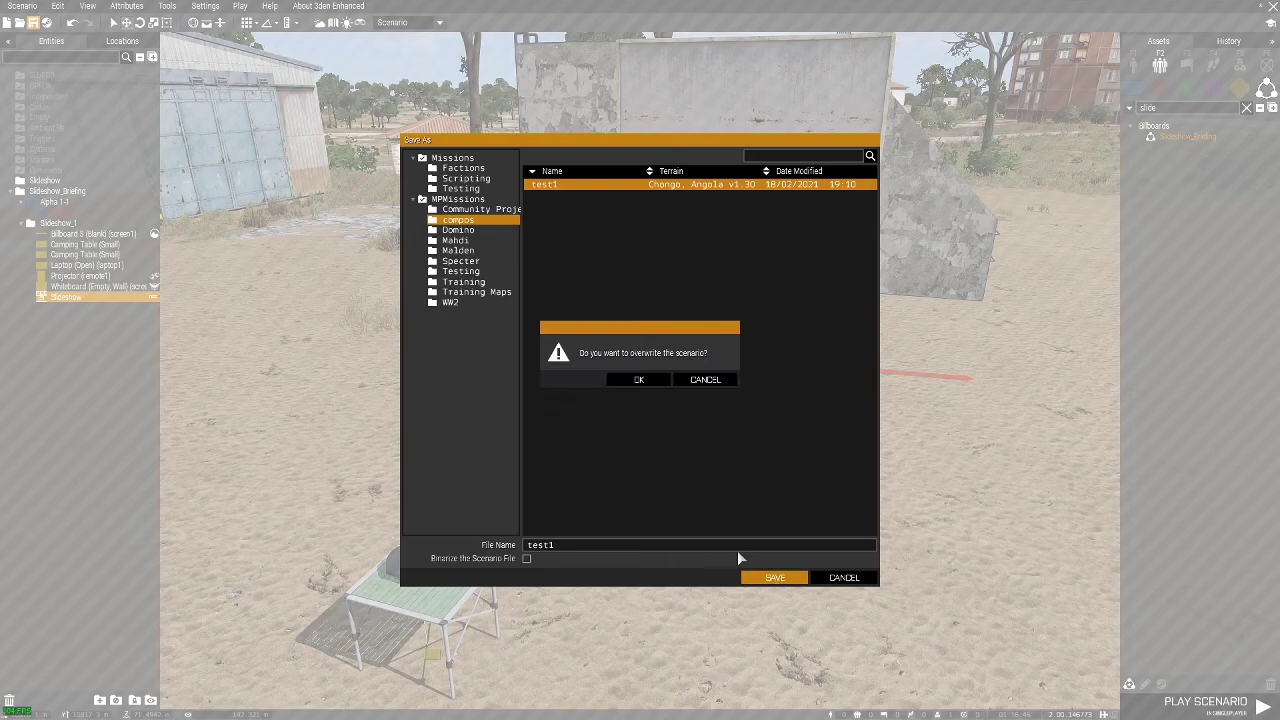
click(642, 380)
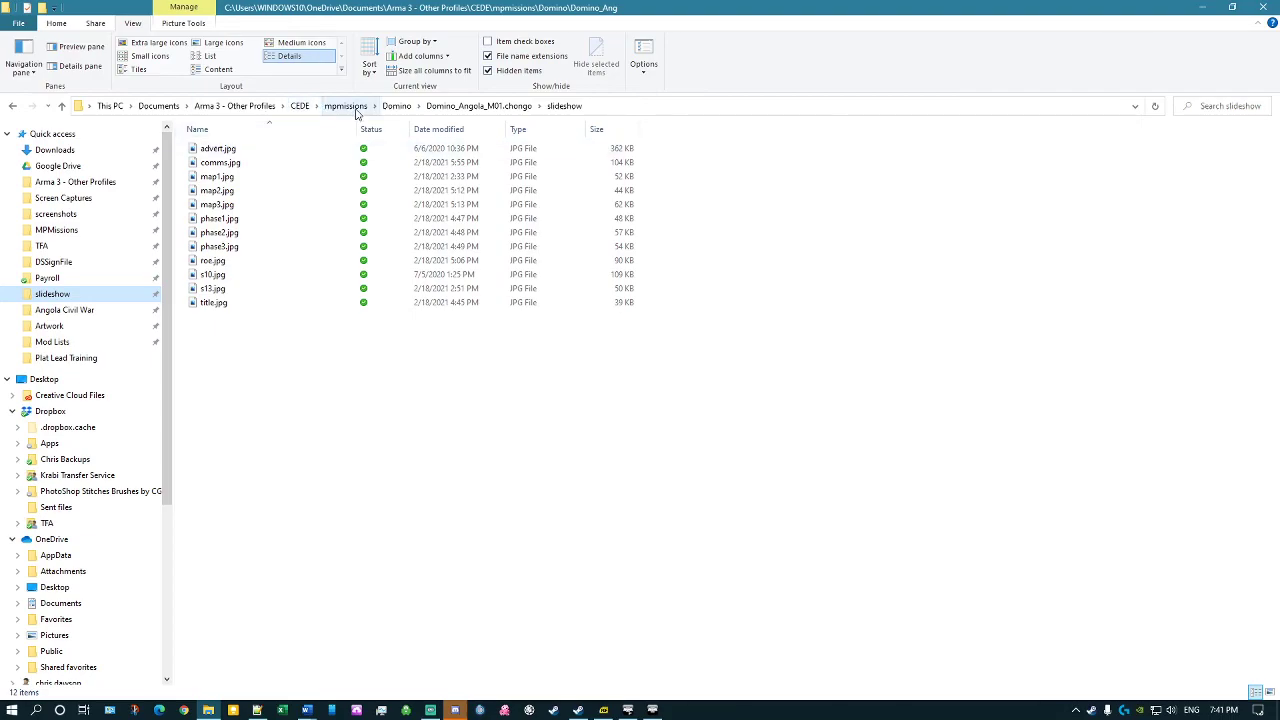
In File Explorer, open the saved mission's folder test1.chongo inside mpmissions\compos.
click(345, 106)
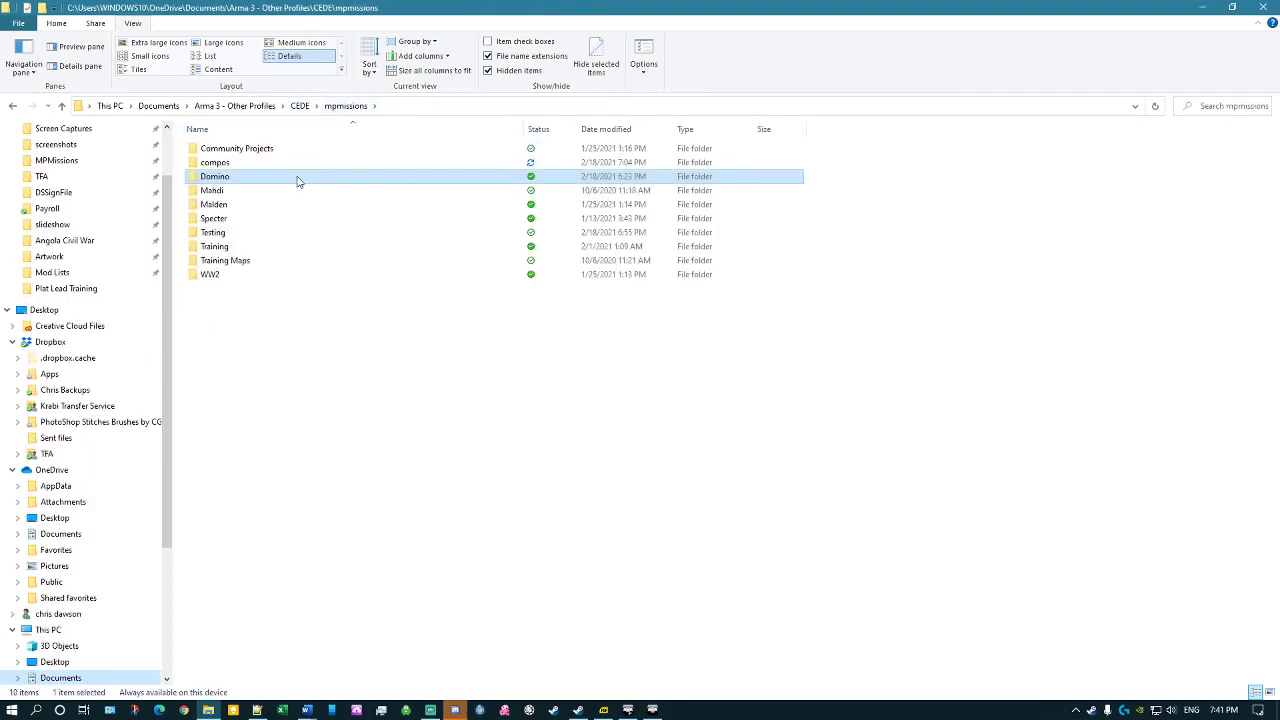
click(239, 177)
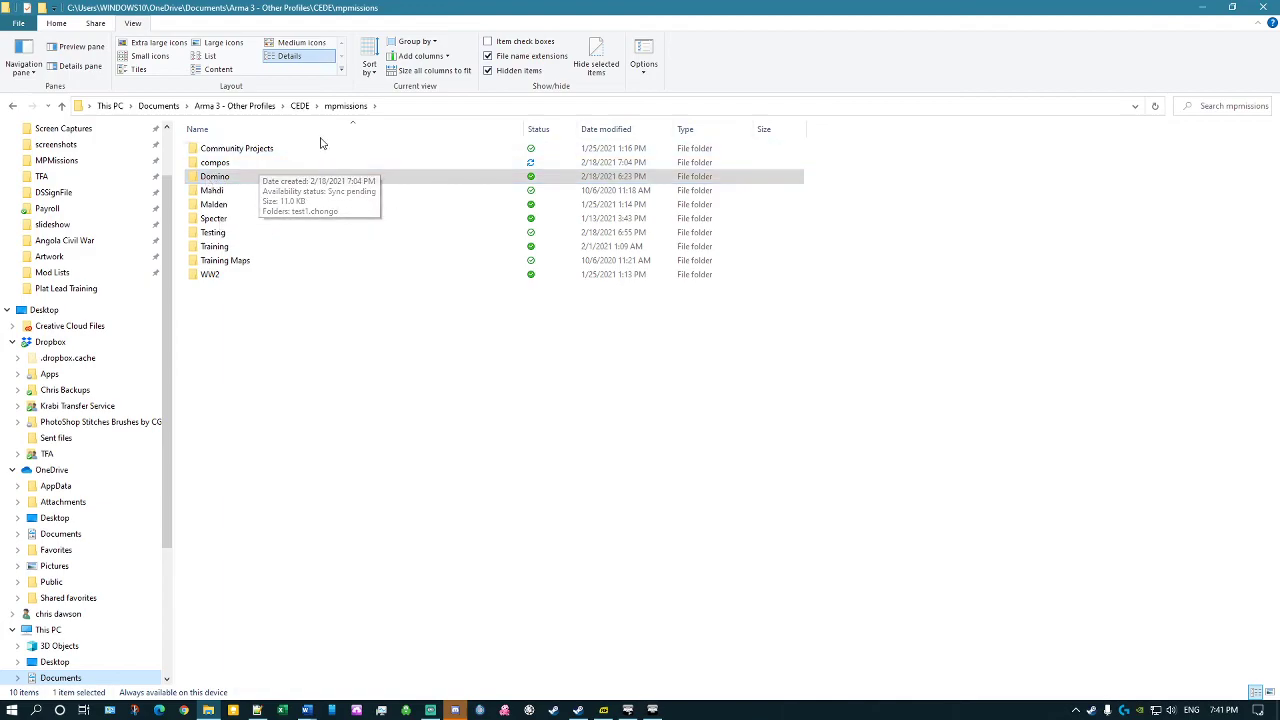
scroll(86, 197, up, 2)
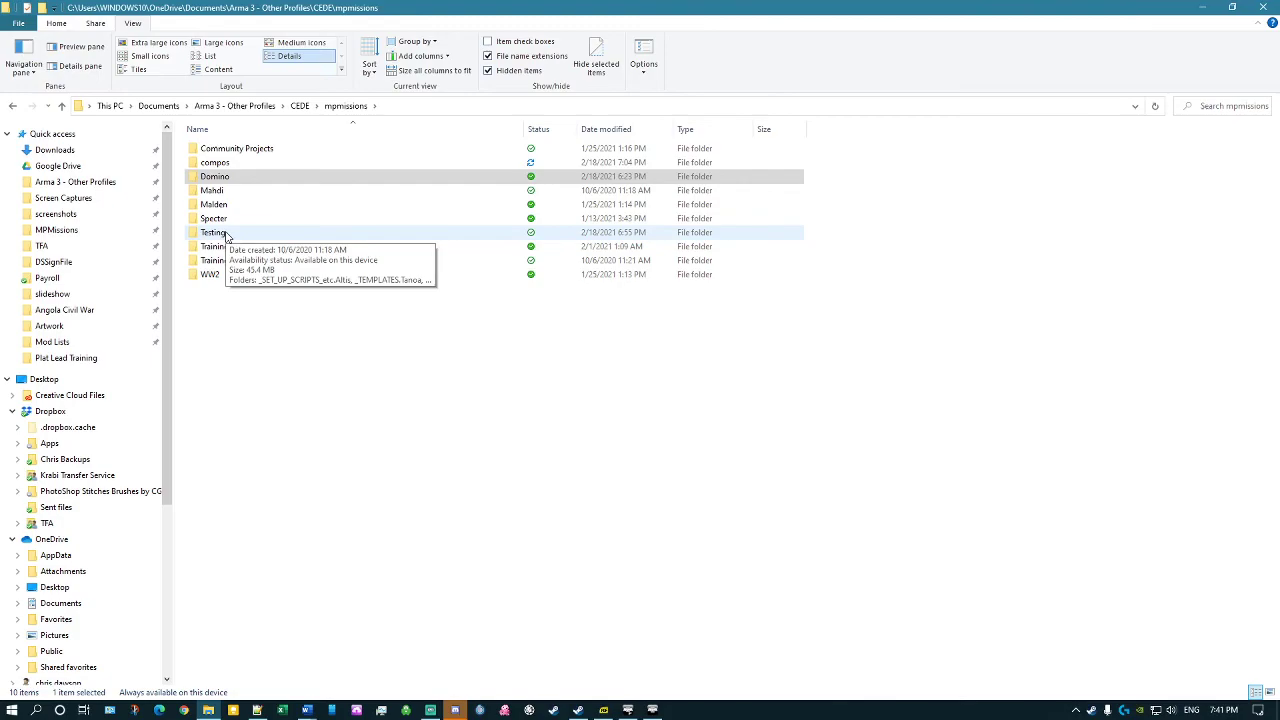
click(222, 164)
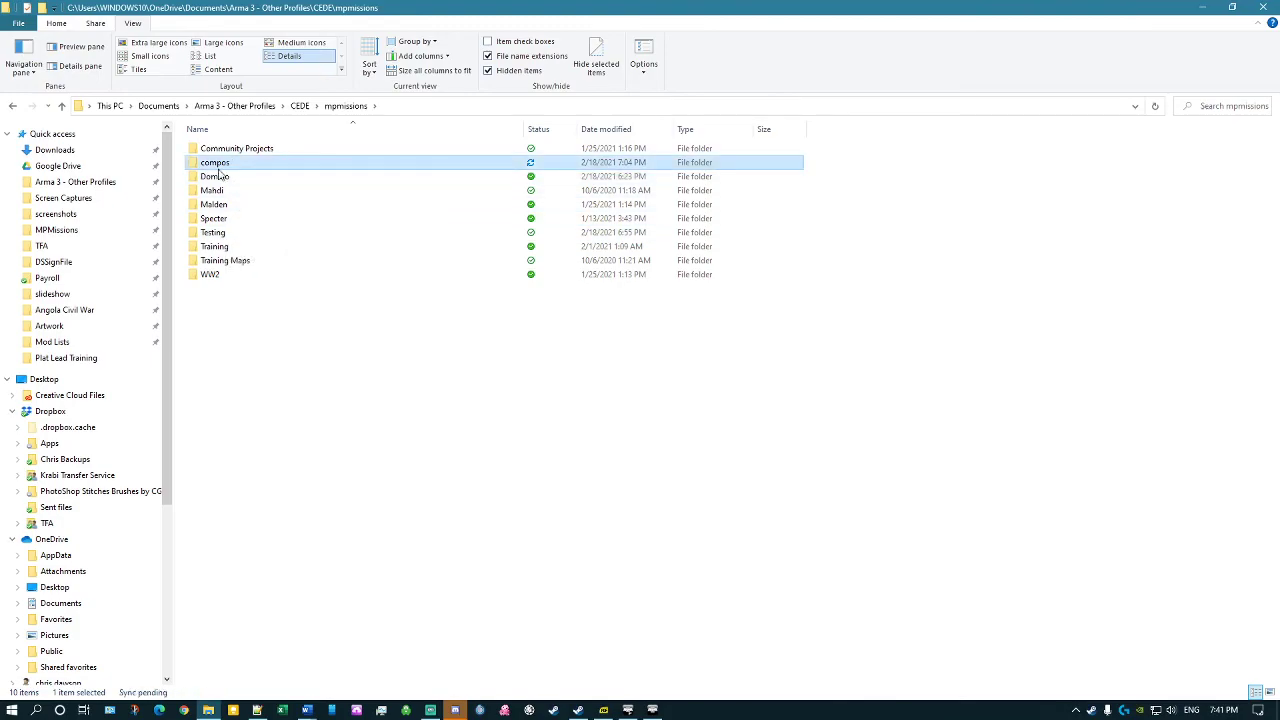
double_click(196, 166)
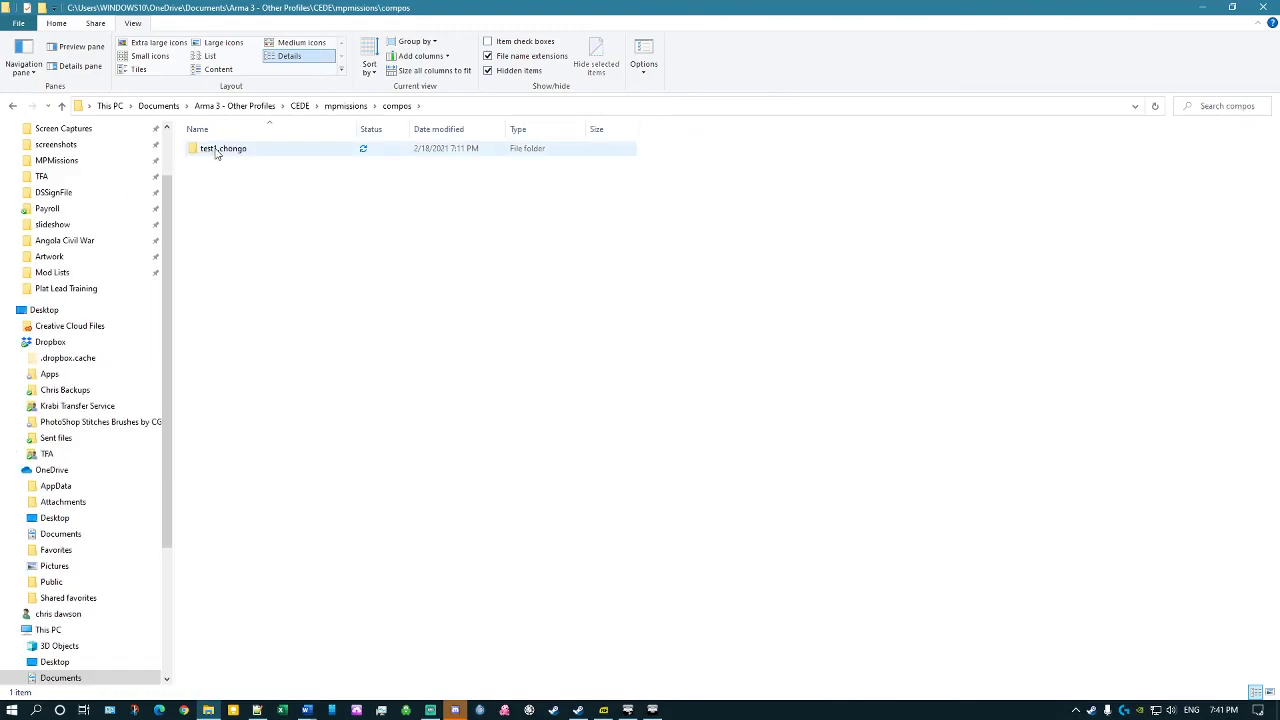
click(216, 153)
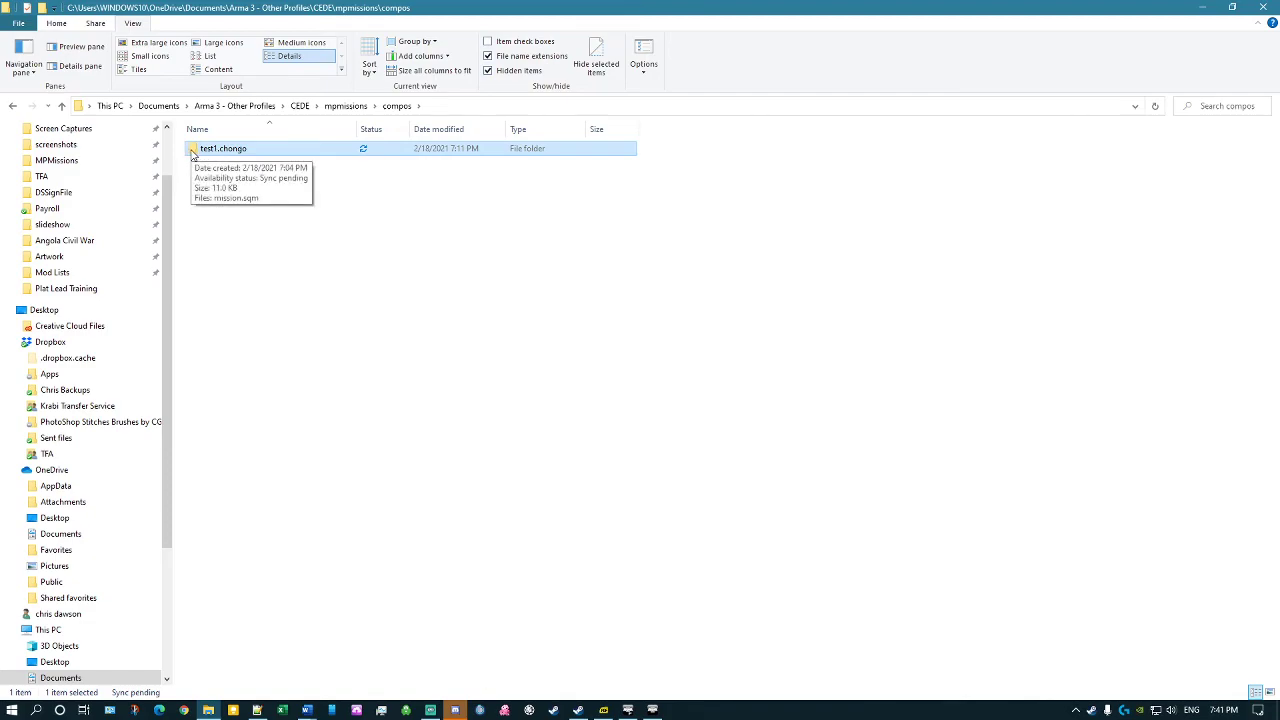
double_click(194, 152)
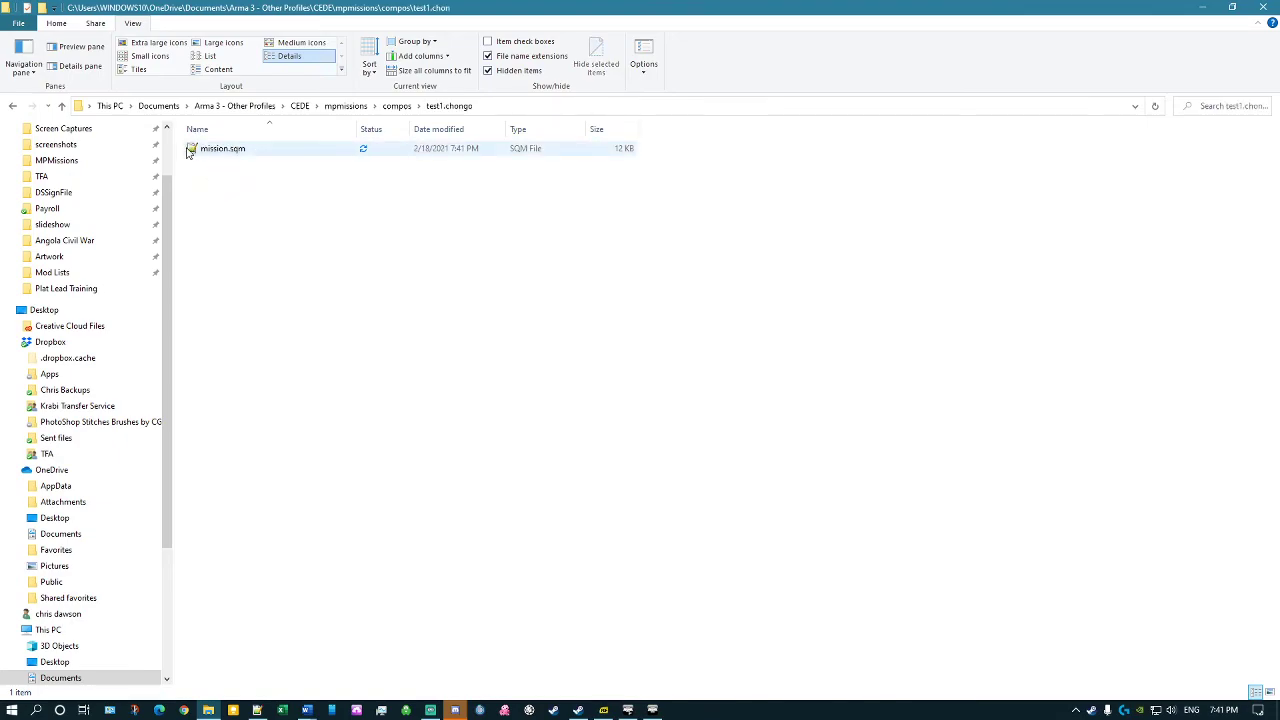
Create a new folder named slideshow in the test1.chongo mission folder.
right_click(210, 206)
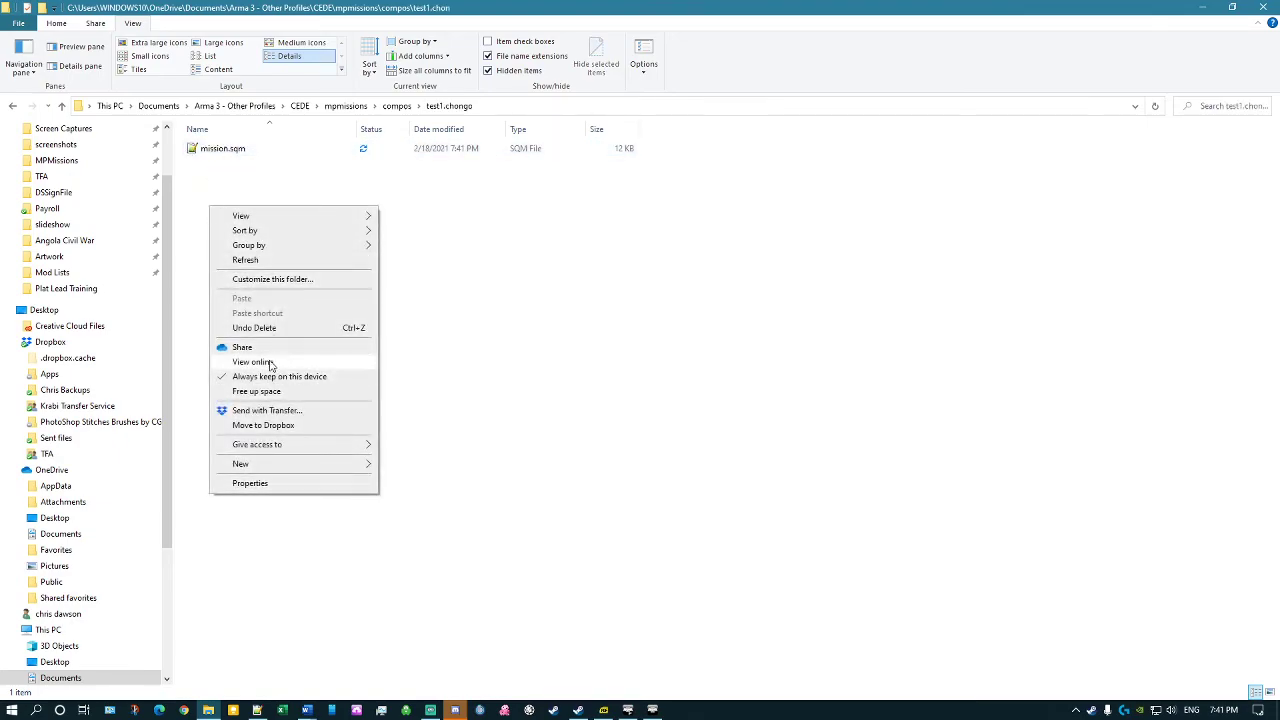
mouse_move(270, 466)
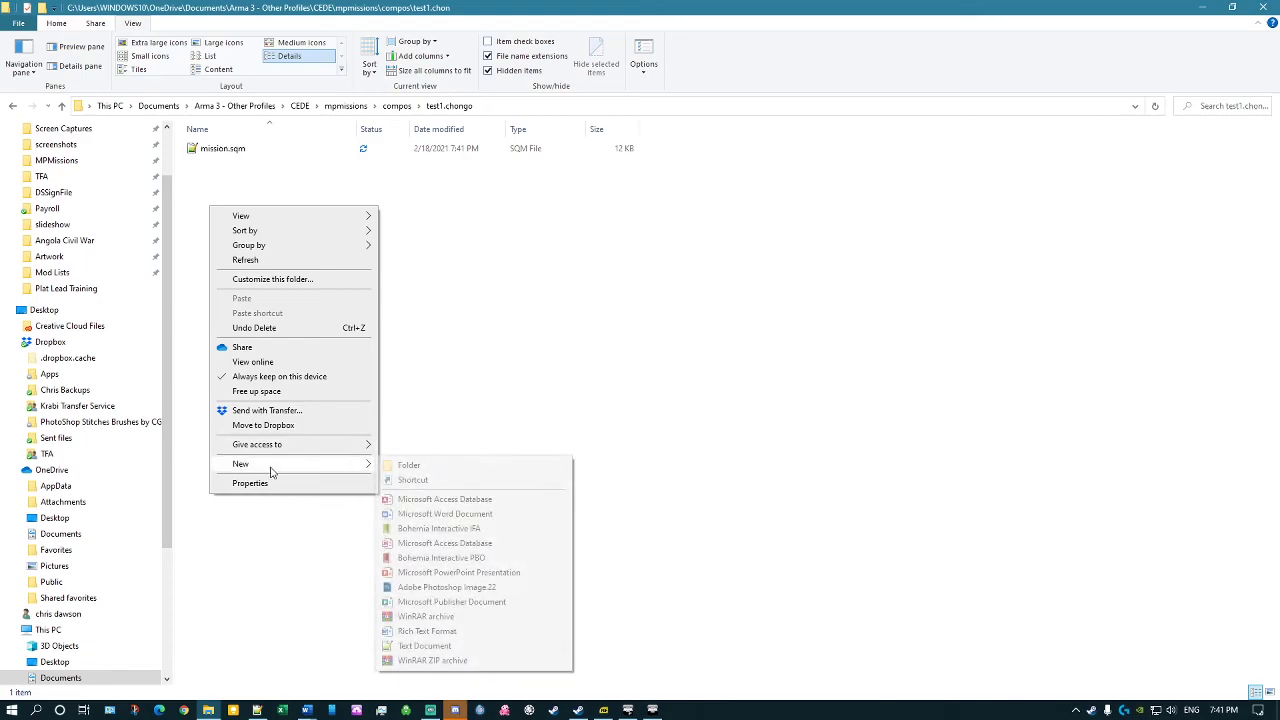
click(418, 466)
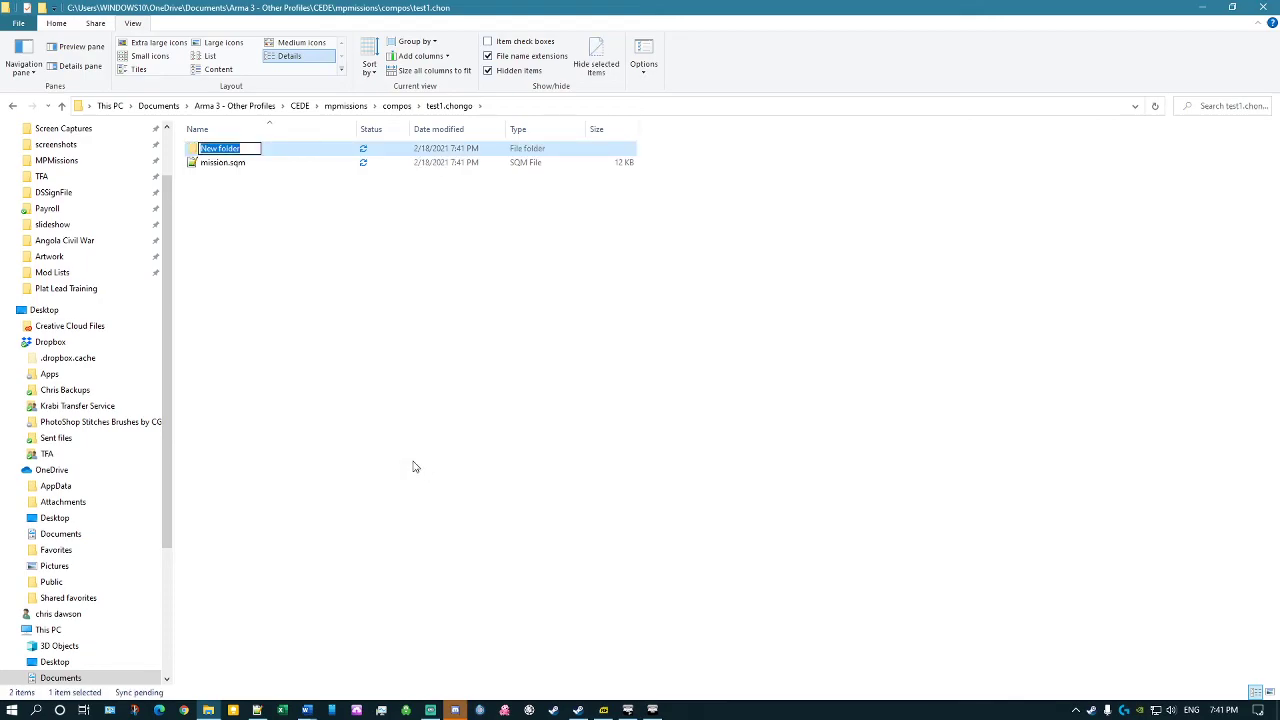
text(slideshow)
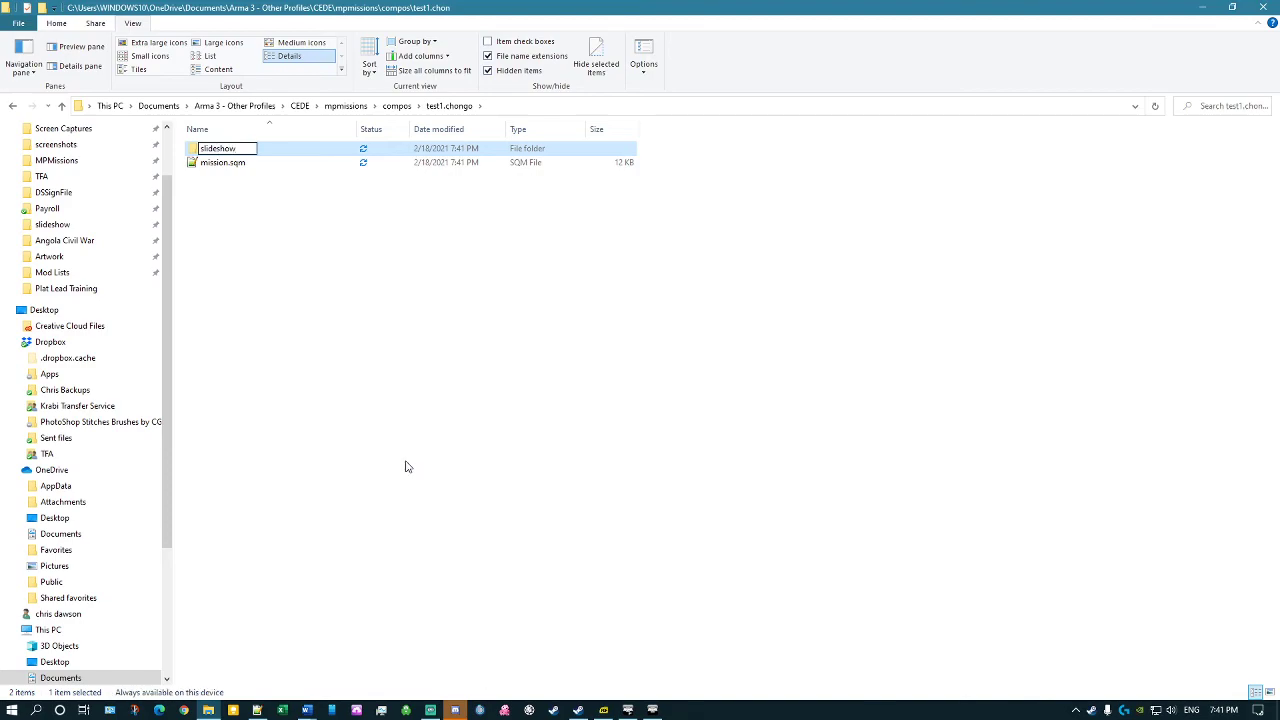
click(303, 319)
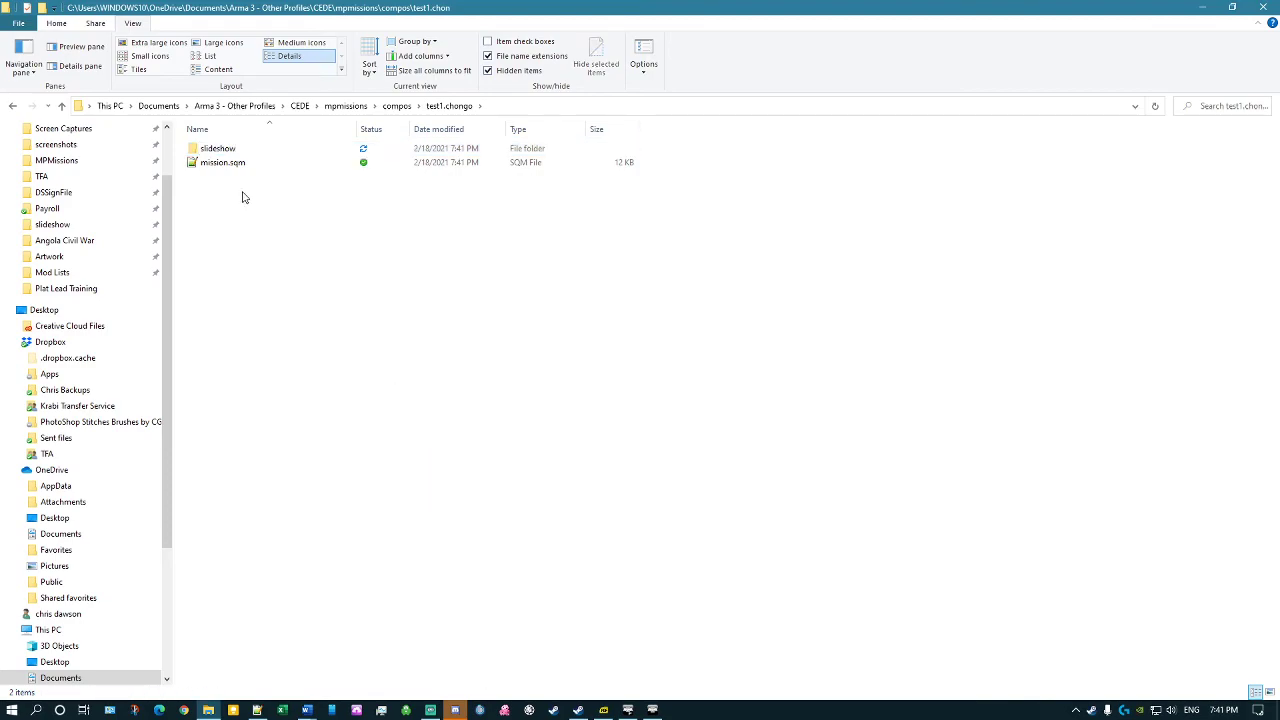
Copy all the JPG images from the Domino_Angola_M01.chongo slideshow folder into the new slideshow folder of test1.chongo.
double_click(215, 150)
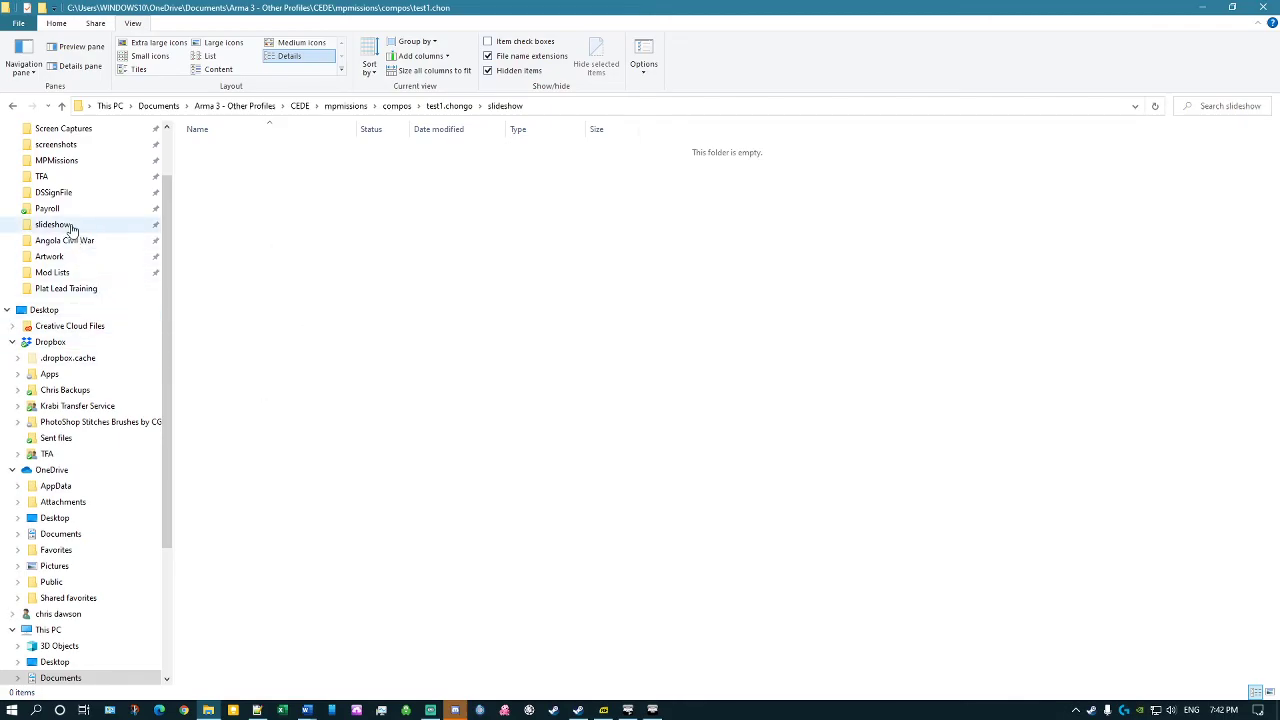
click(110, 226)
drag(275, 379, 198, 150)
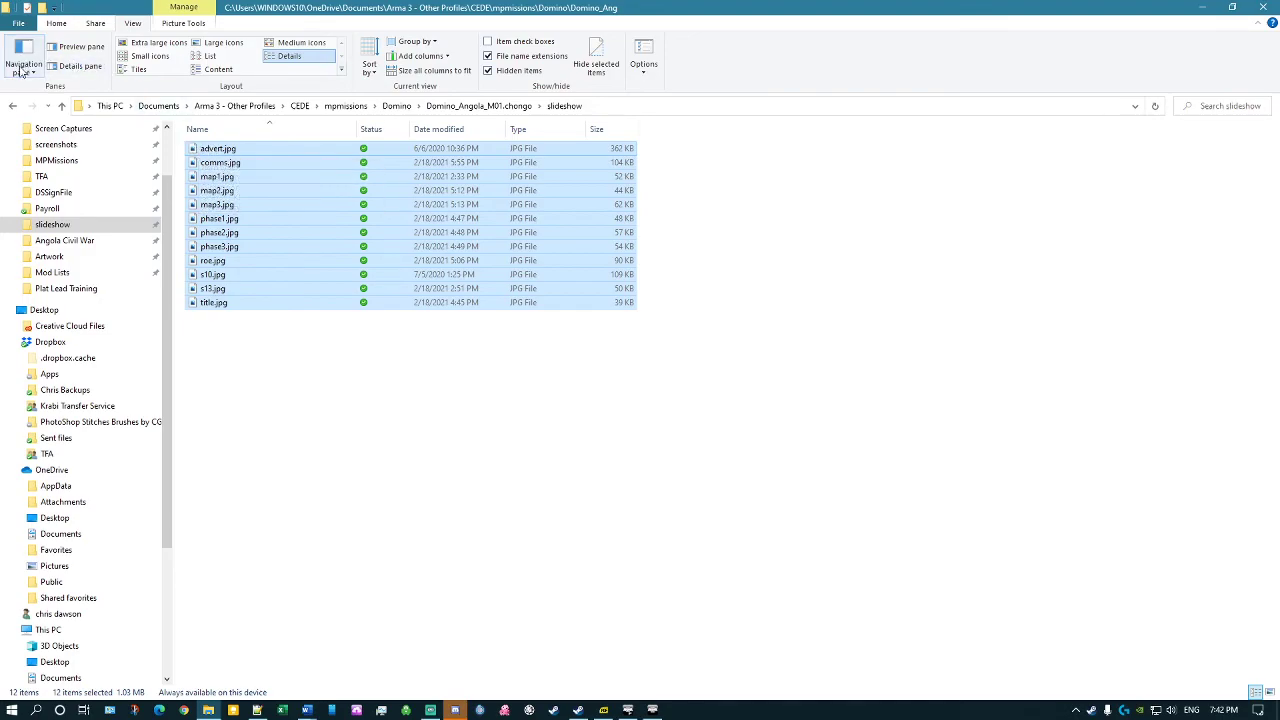
click(12, 106)
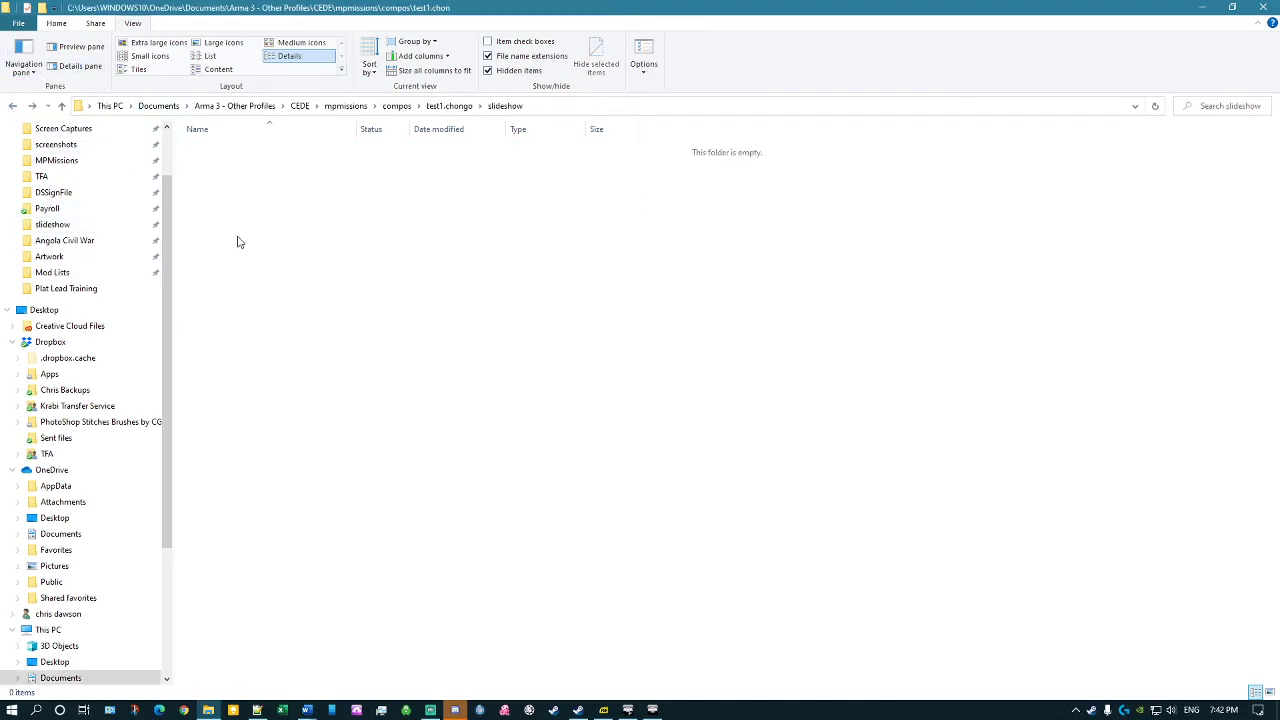
key(ctrl+v)
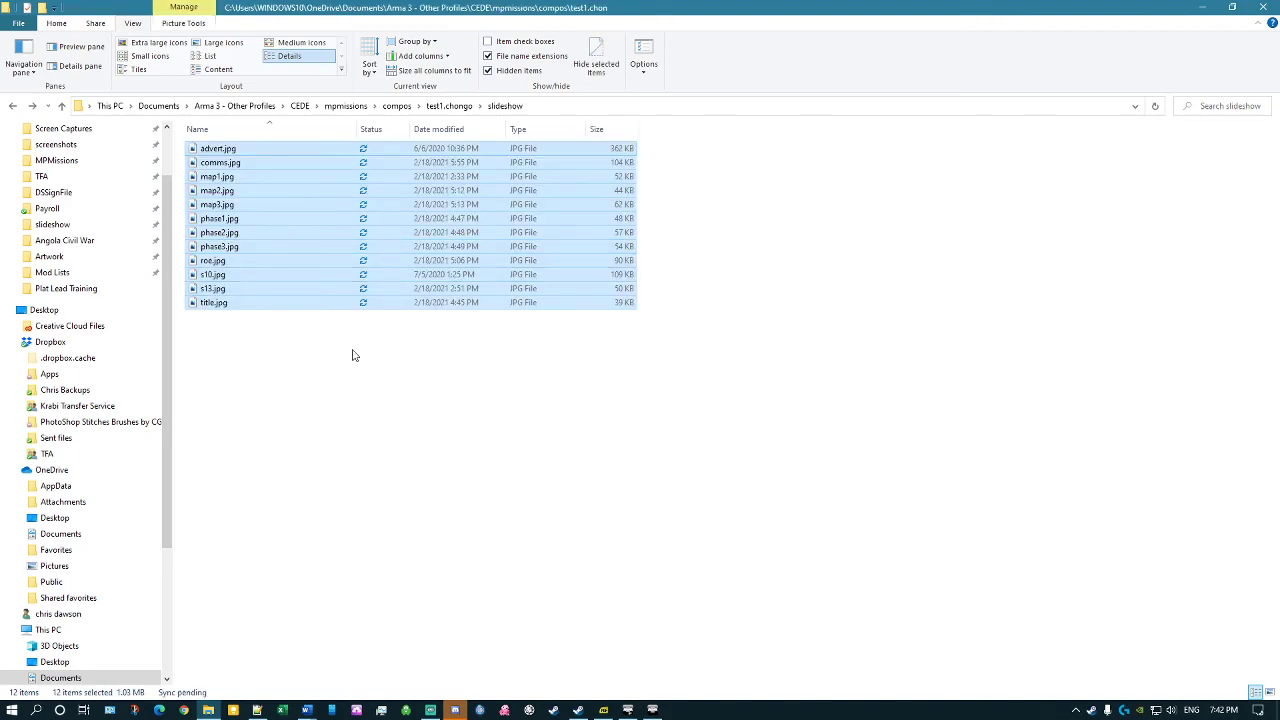
click(328, 338)
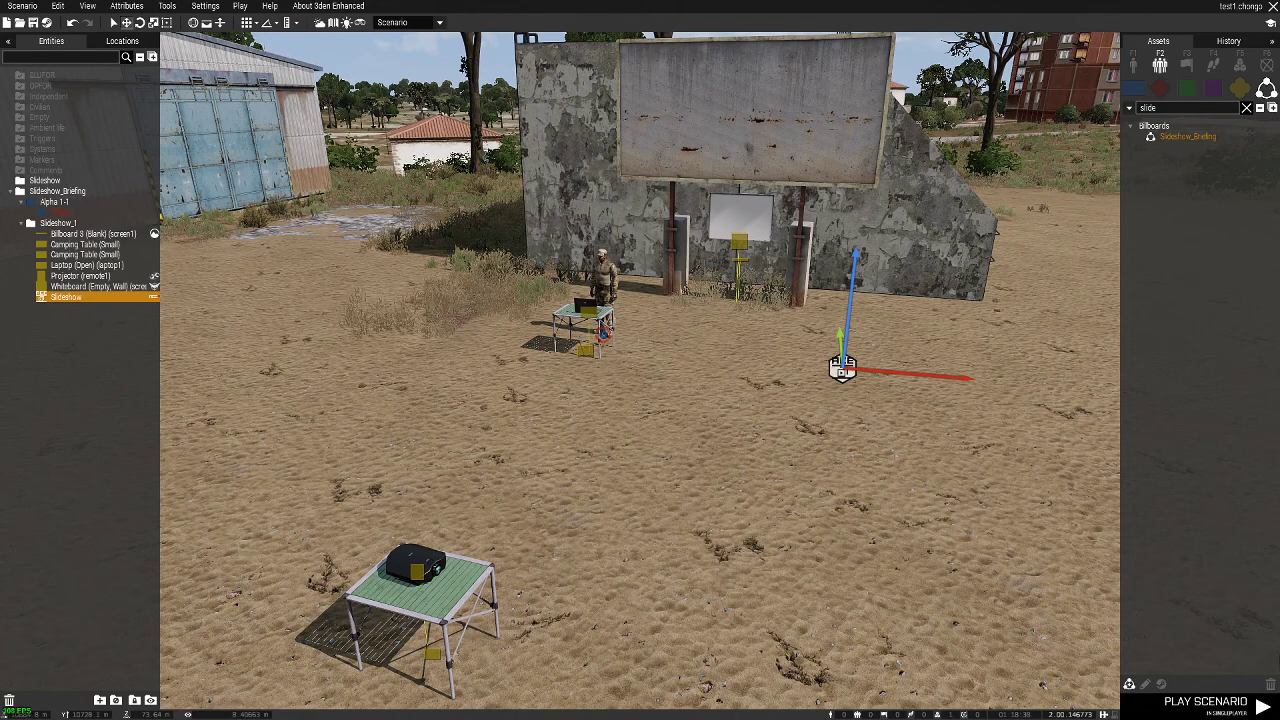
Switch back to Arma 3, play the scenario and inspect the slide image on the whiteboard, billboard and laptop.
click(1219, 710)
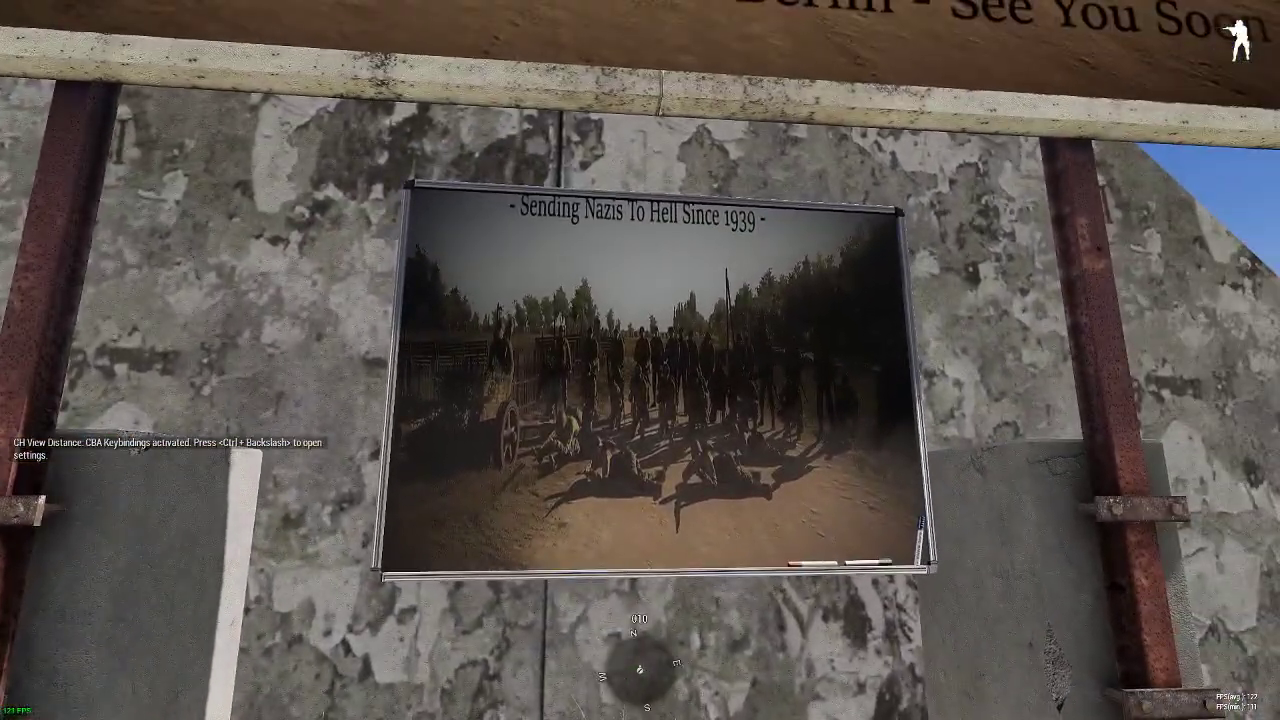
key(s)
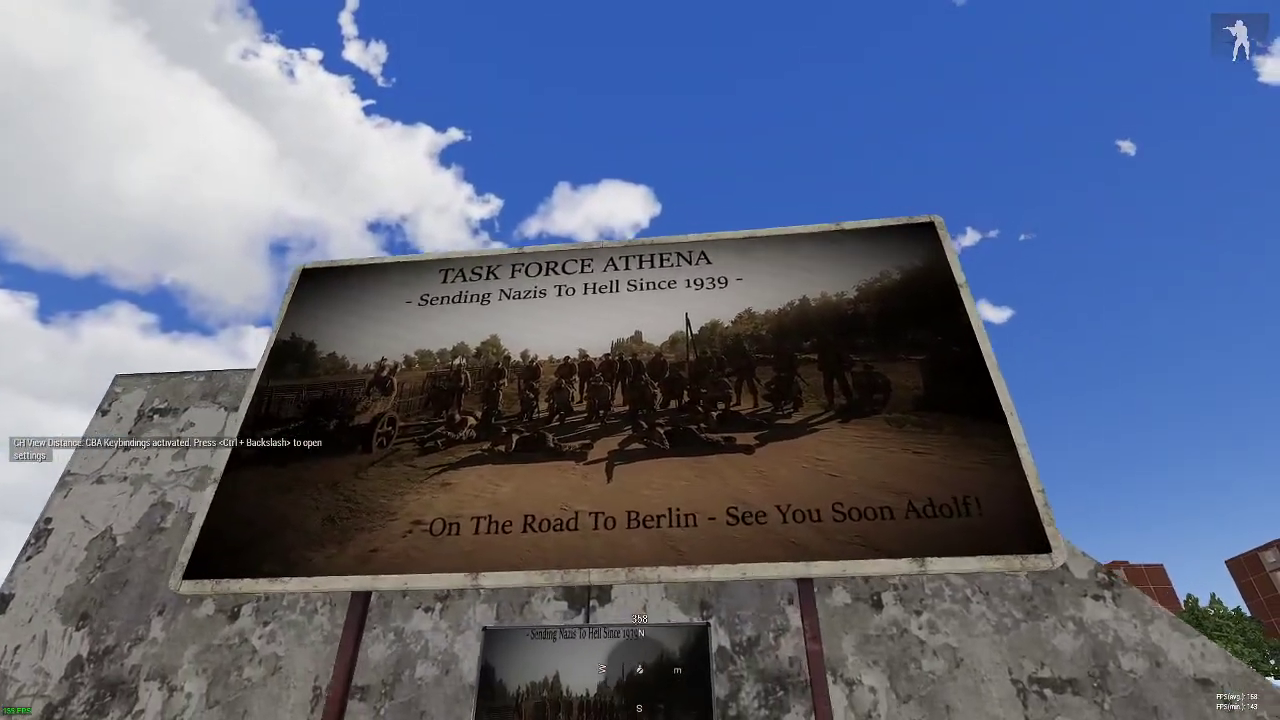
key(w)
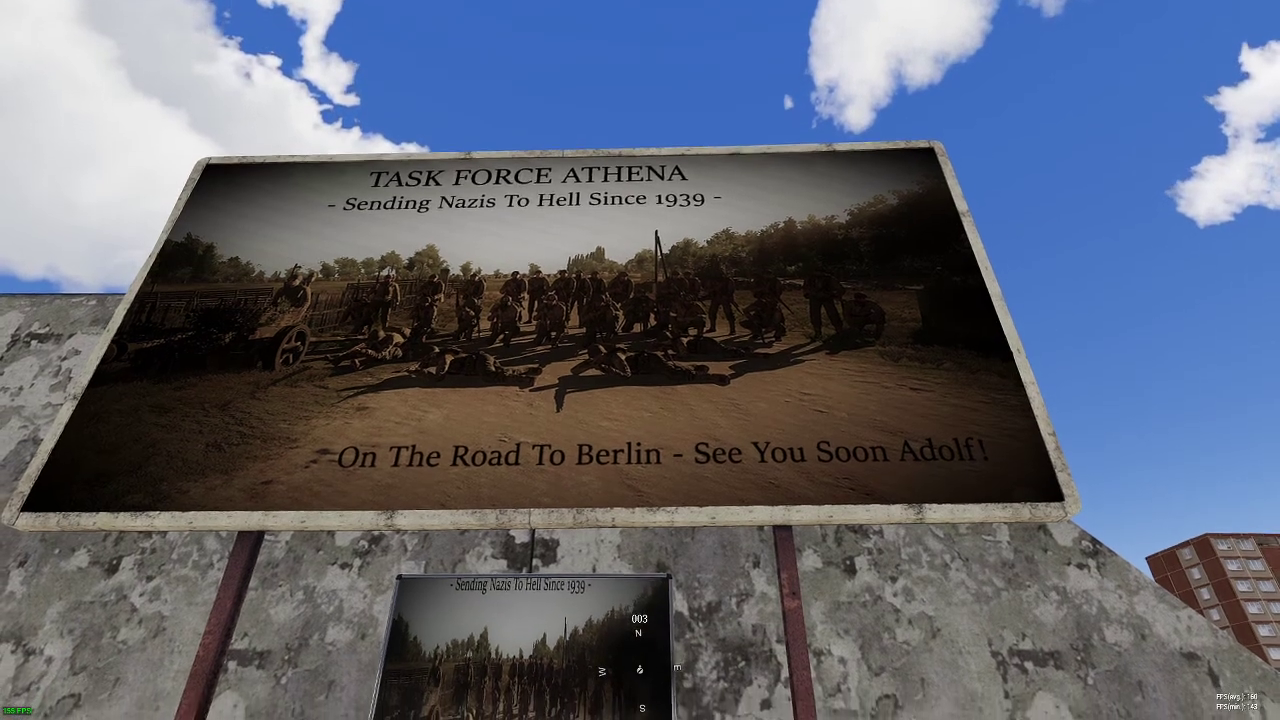
key(w)
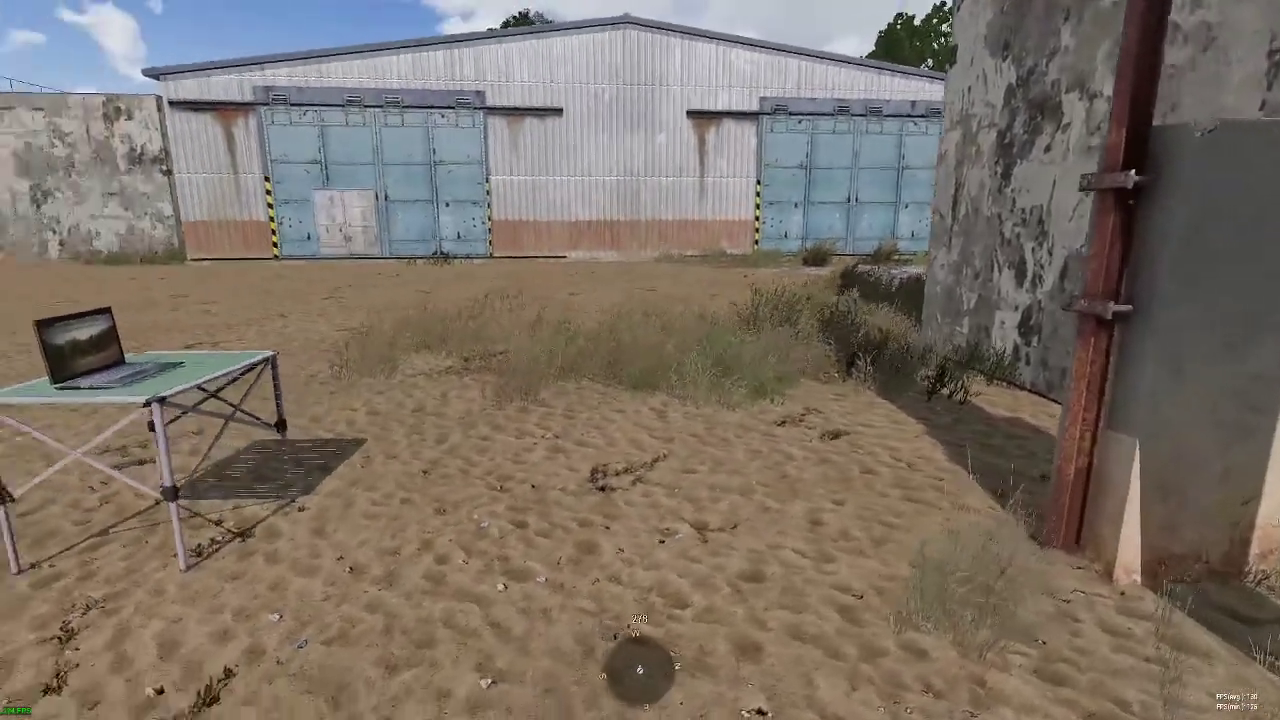
key(w)
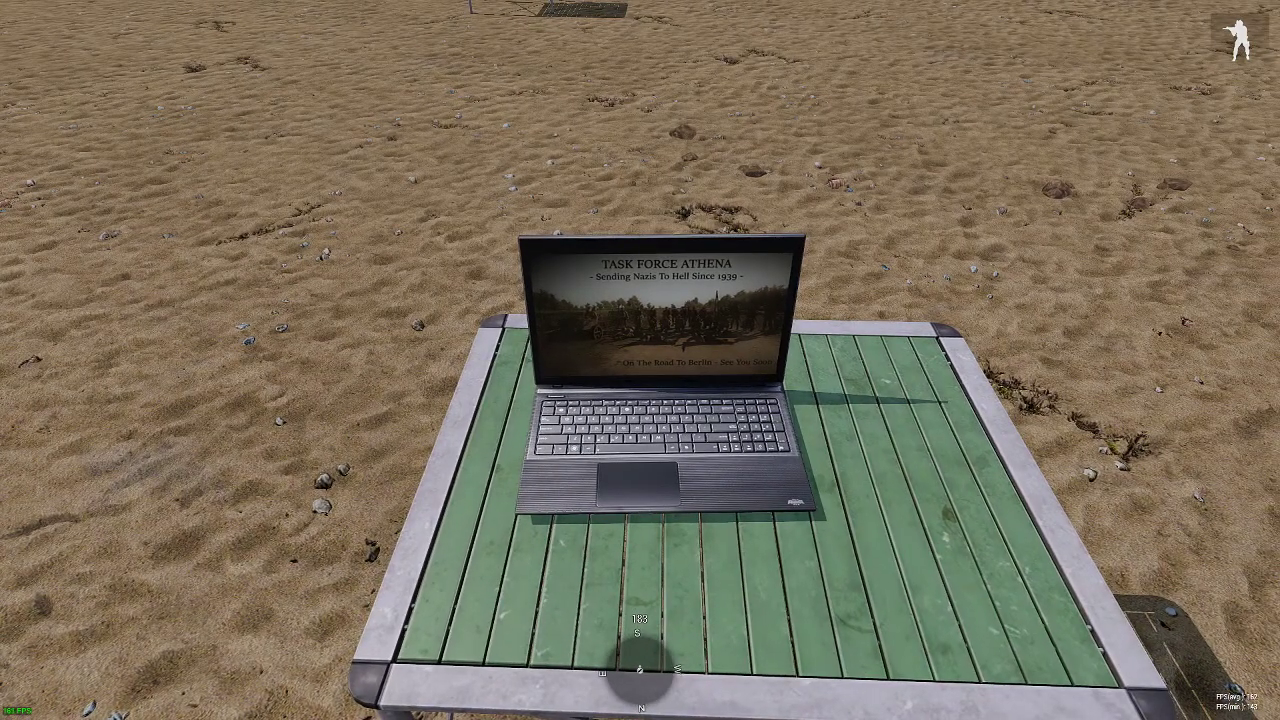
Use the laptop's slide interaction to show the slide 02. Title.
key(super)
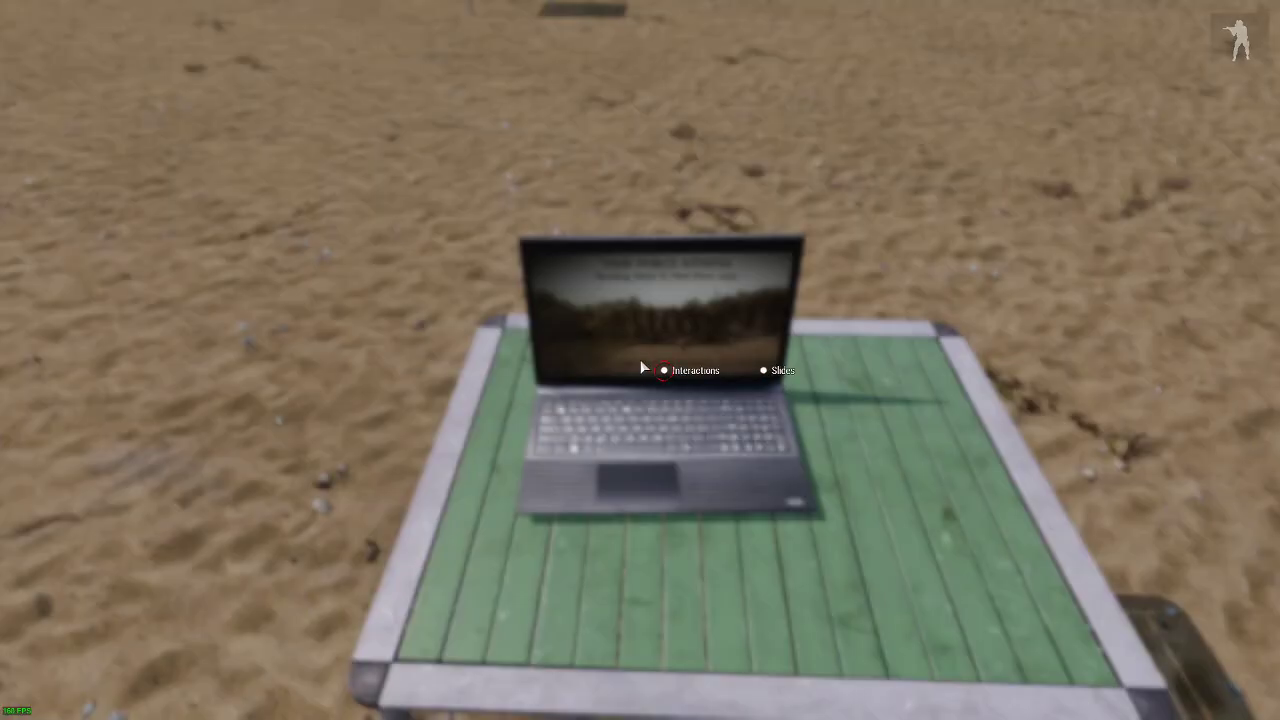
mouse_move(783, 371)
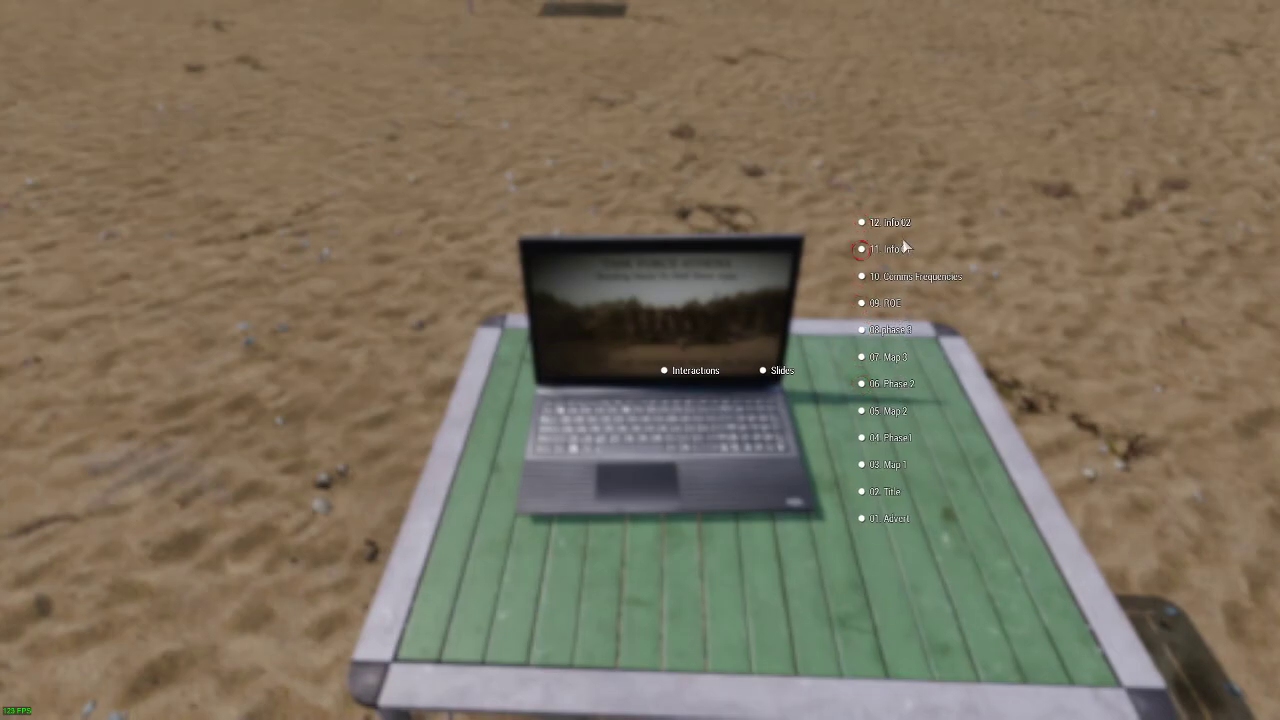
click(896, 494)
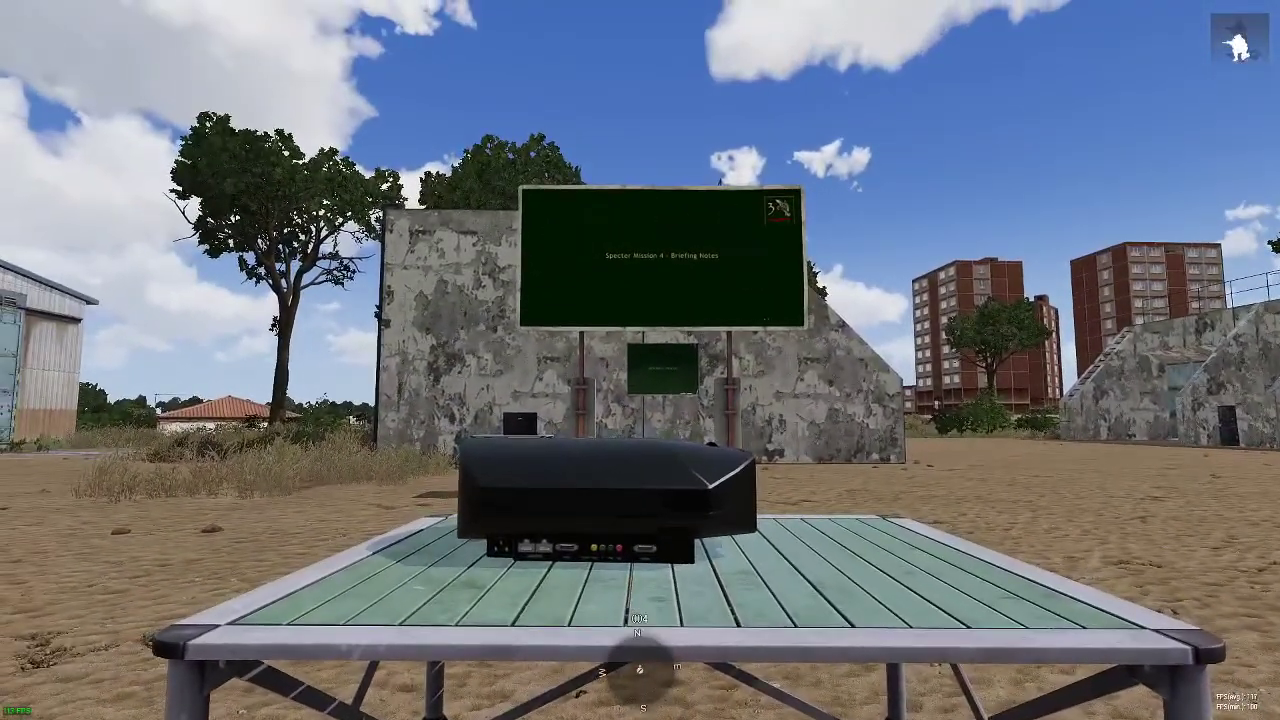
From the projector on the camping table, show the slide 01. Advert on the screens, followed by 04. Phase1.
key(super)
mouse_move(607, 517)
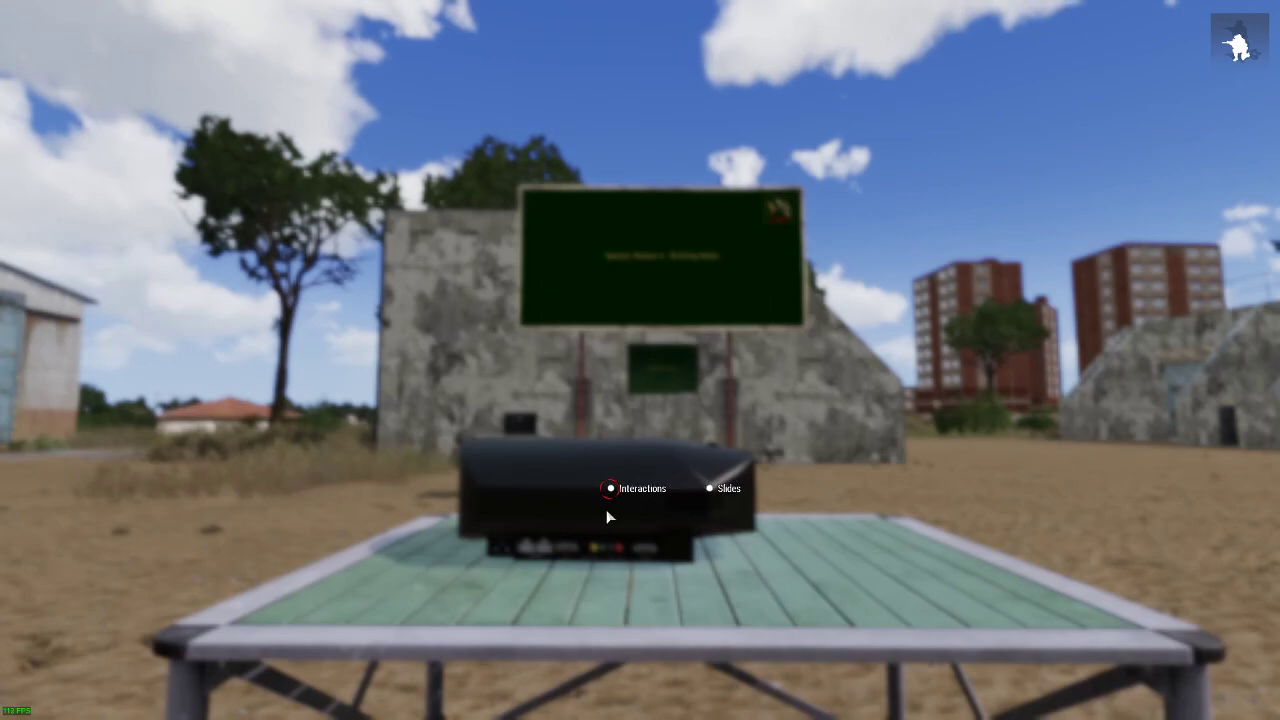
mouse_move(712, 490)
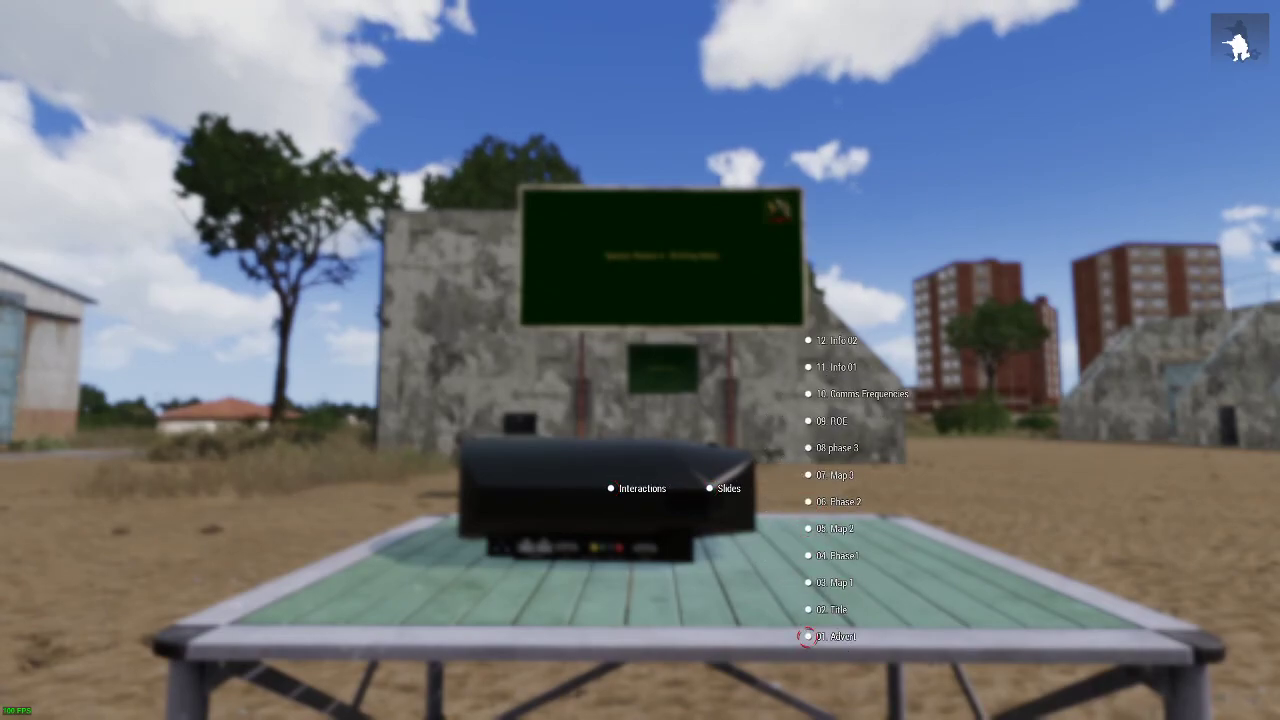
click(806, 636)
key(super)
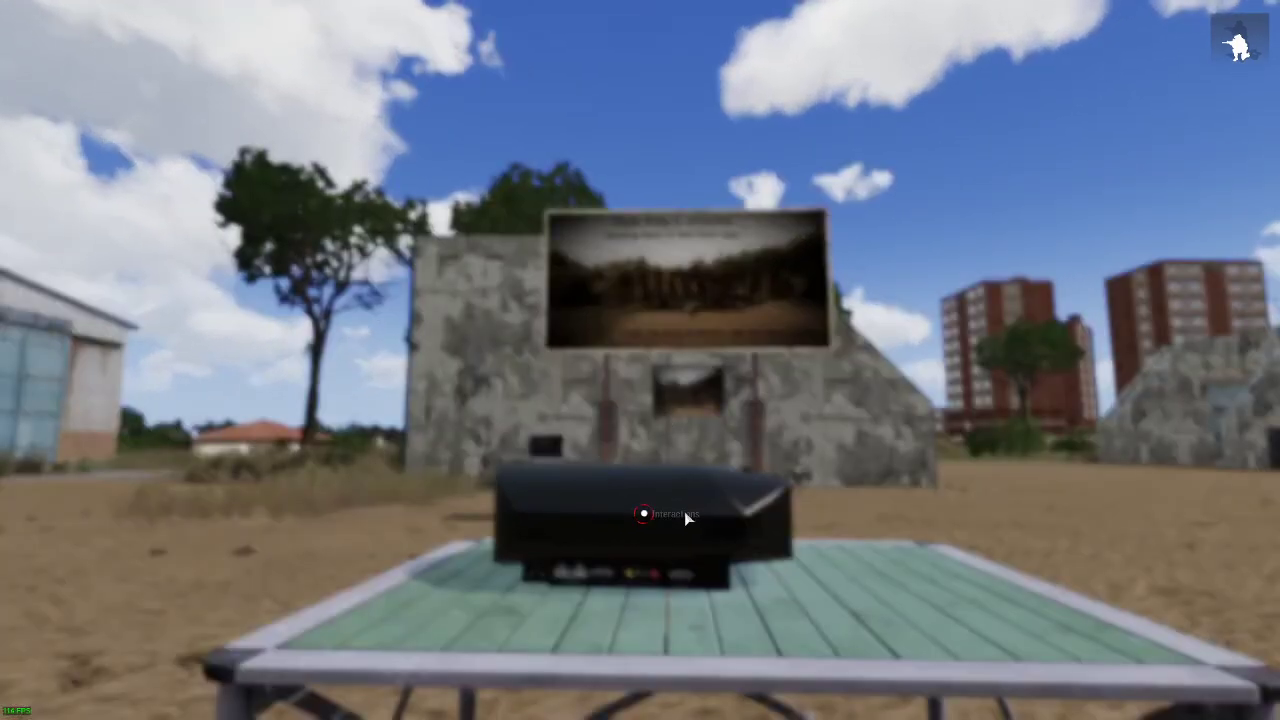
mouse_move(787, 517)
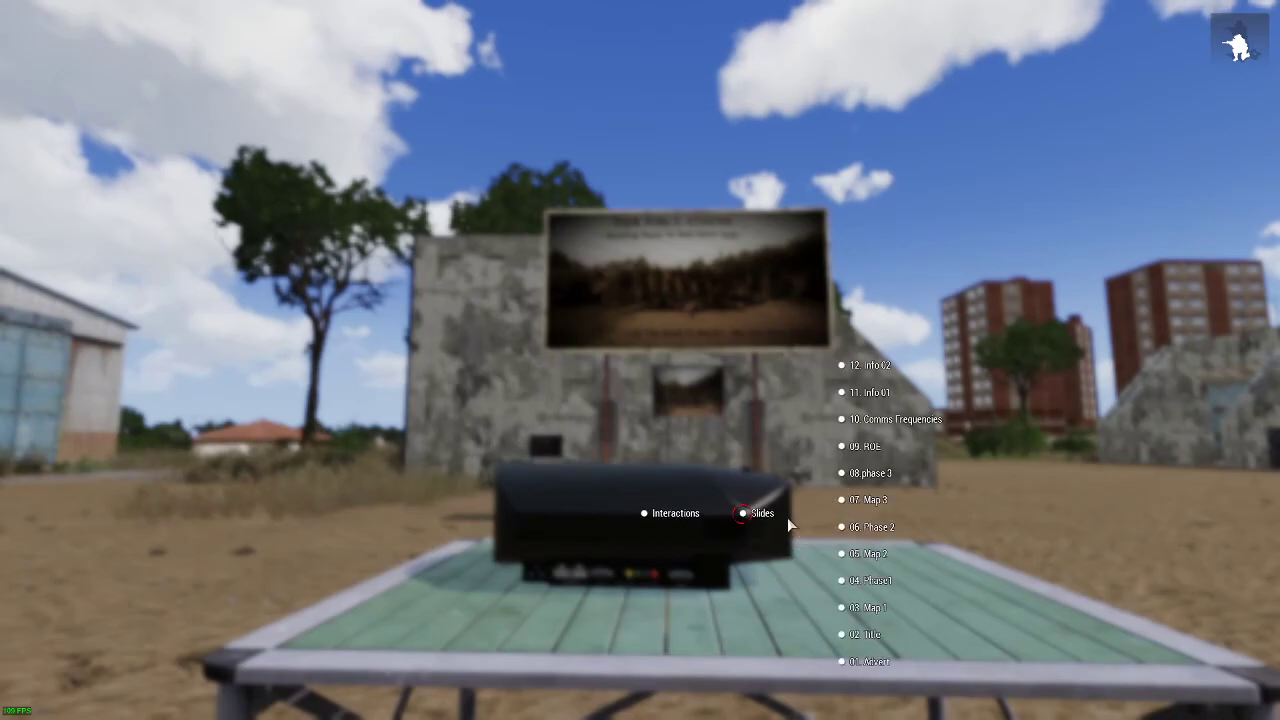
click(881, 589)
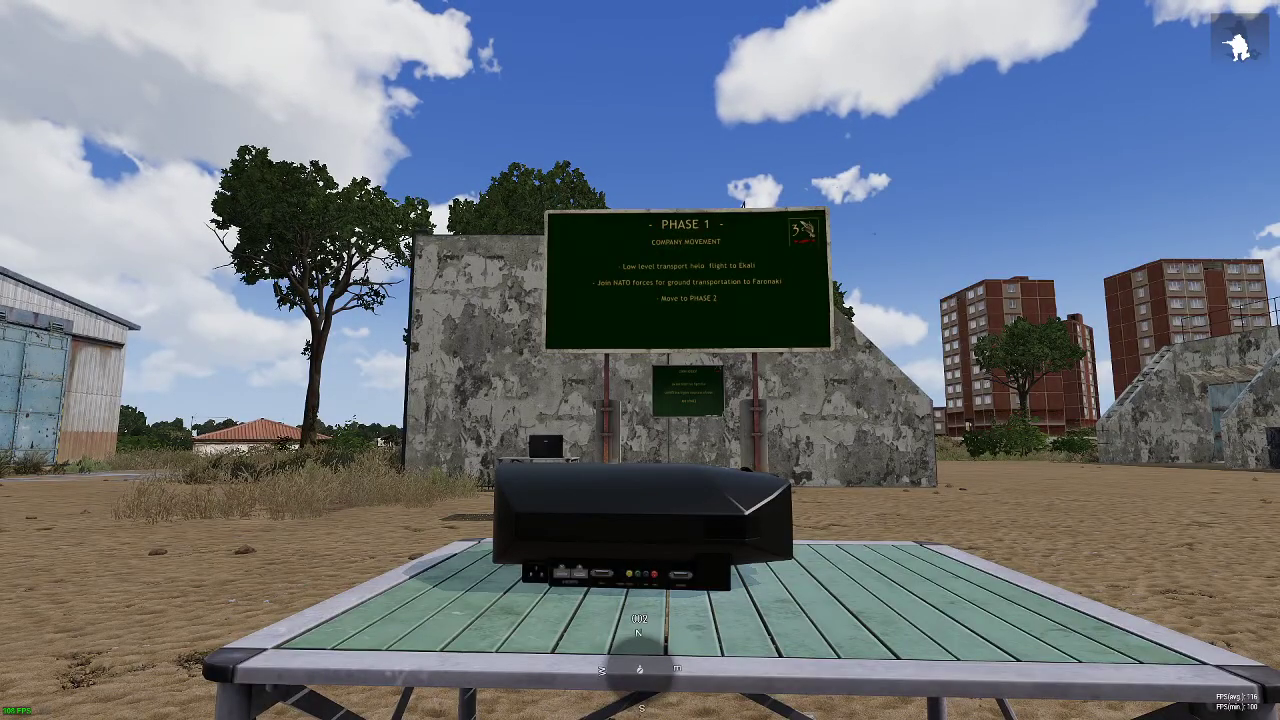
key(KP_Add)
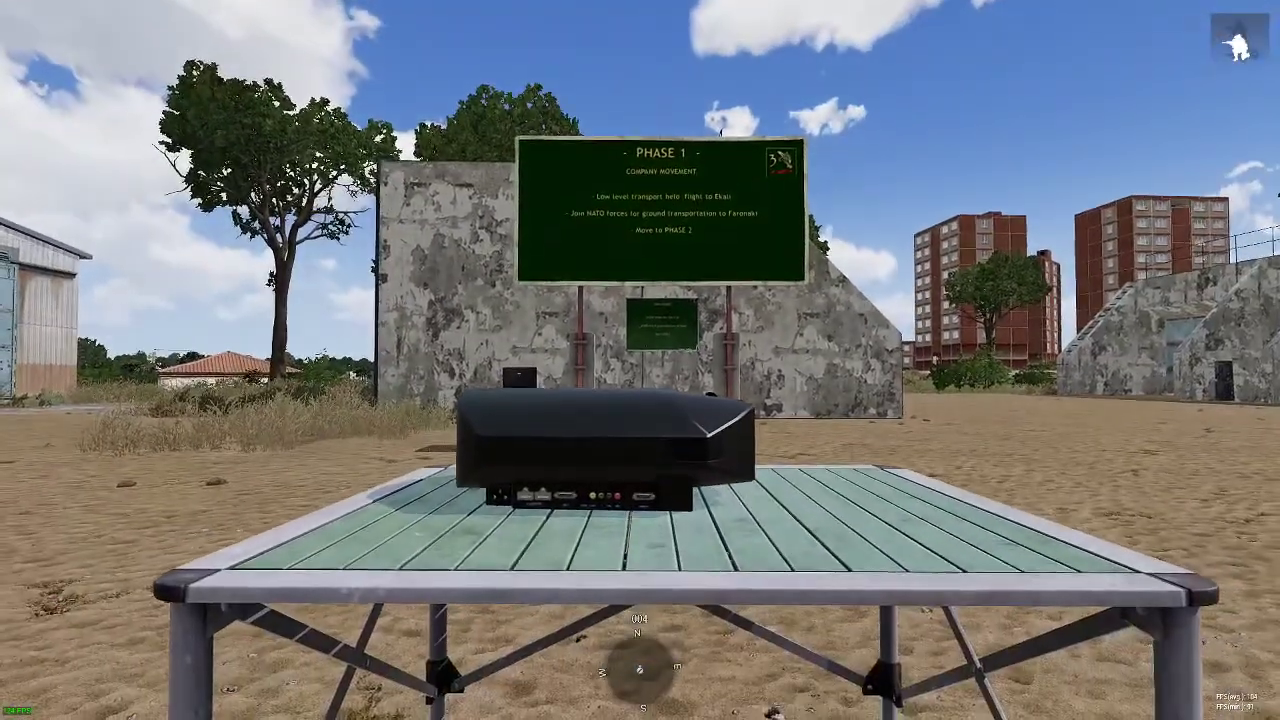
Select a map slide from the projector and view it up close on the billboard.
key(super)
mouse_move(655, 400)
mouse_move(785, 416)
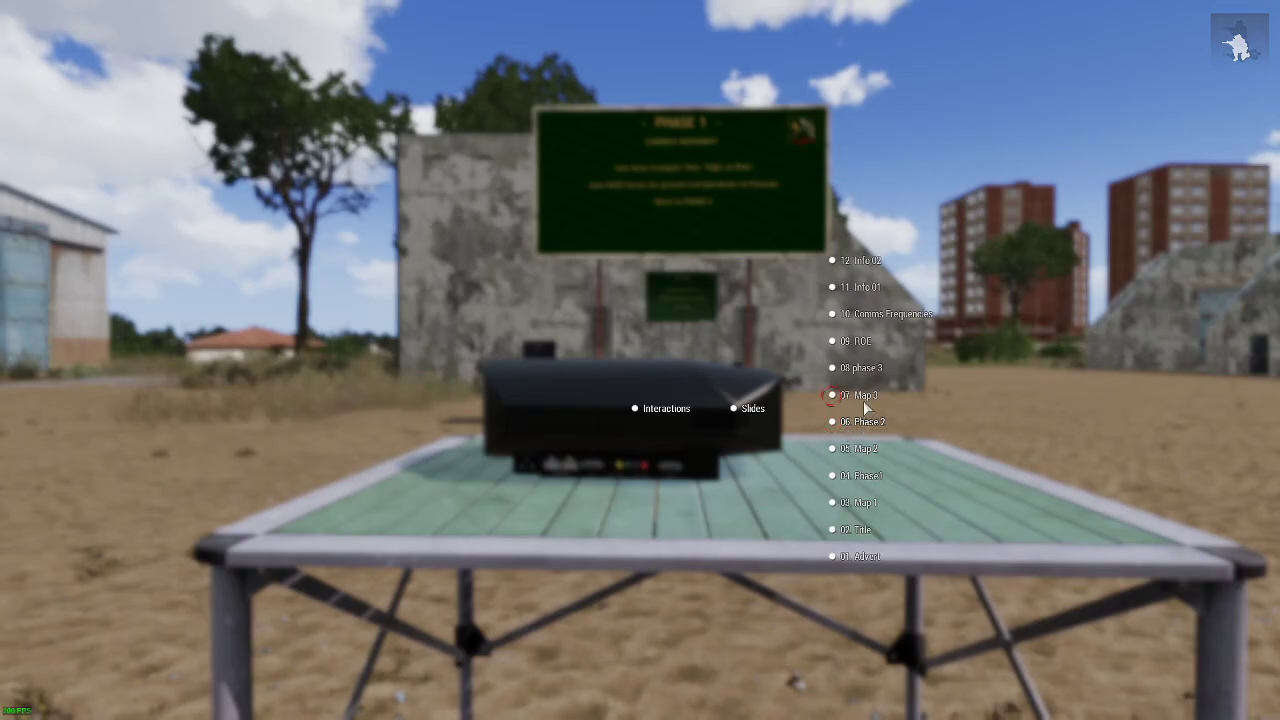
click(855, 465)
key(KP_Add)
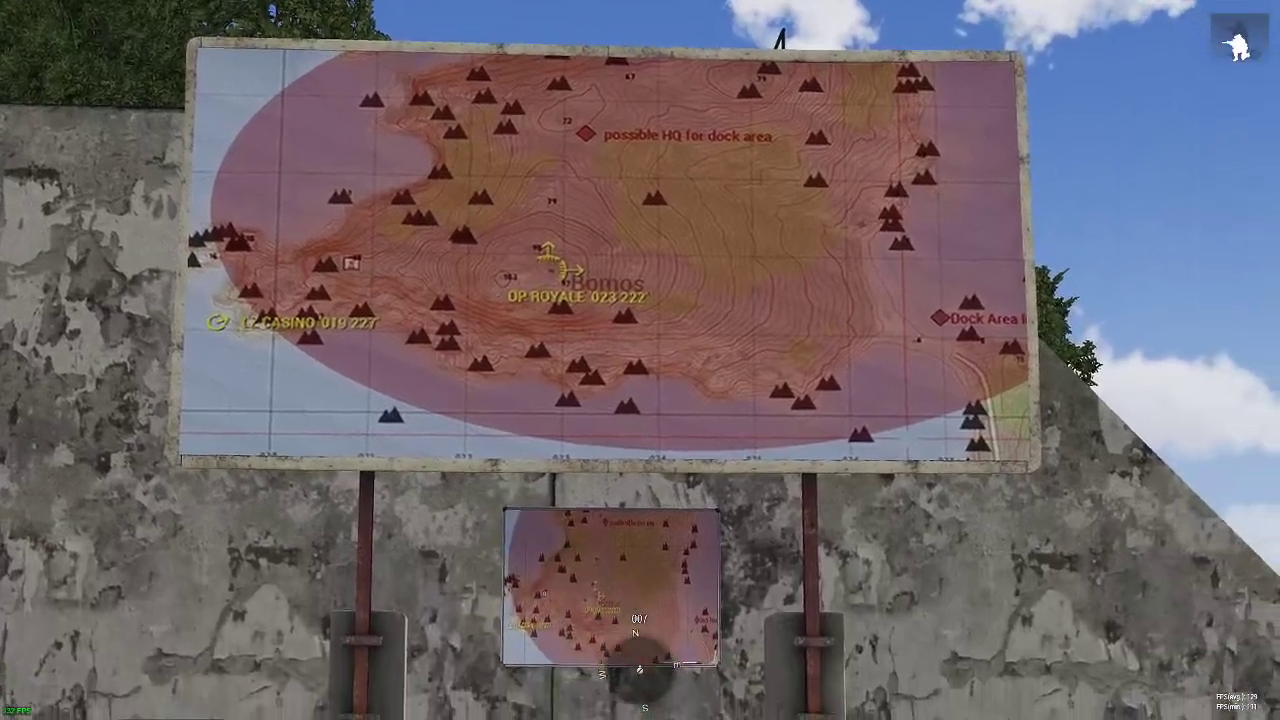
Show the slide 09. ROE from the projector and read it up close on the billboard.
key(super)
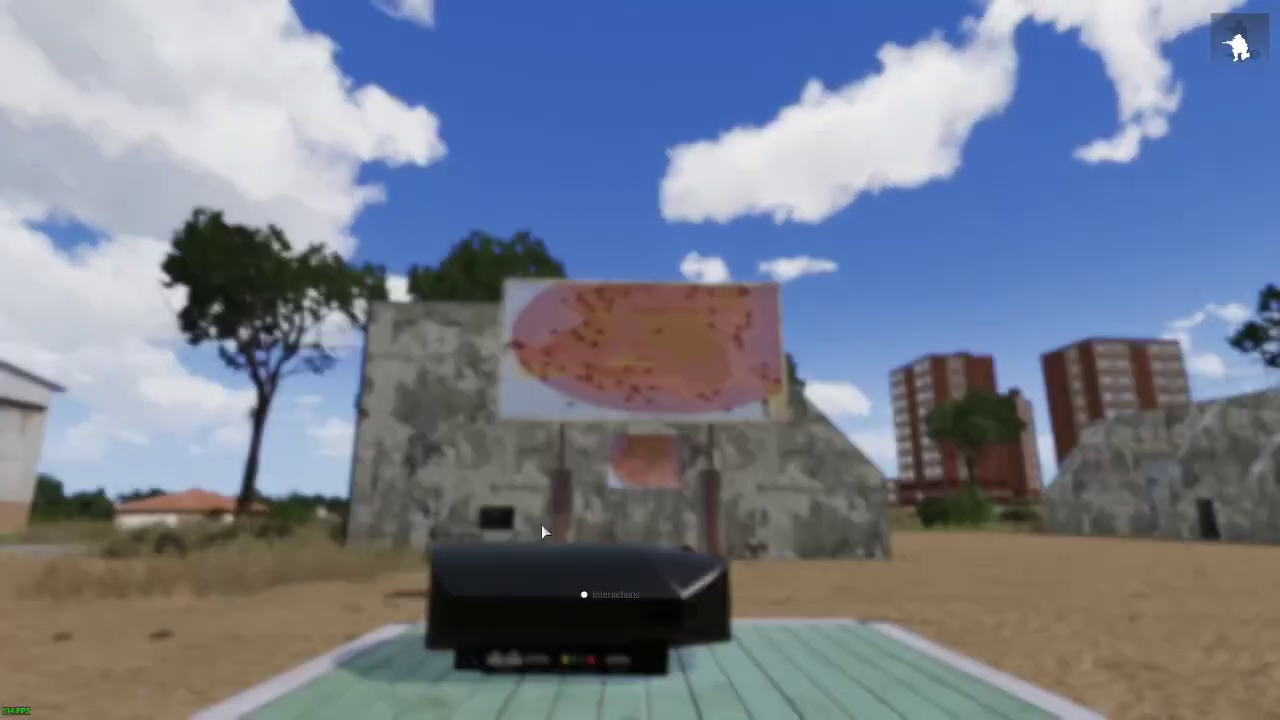
mouse_move(584, 596)
mouse_move(704, 601)
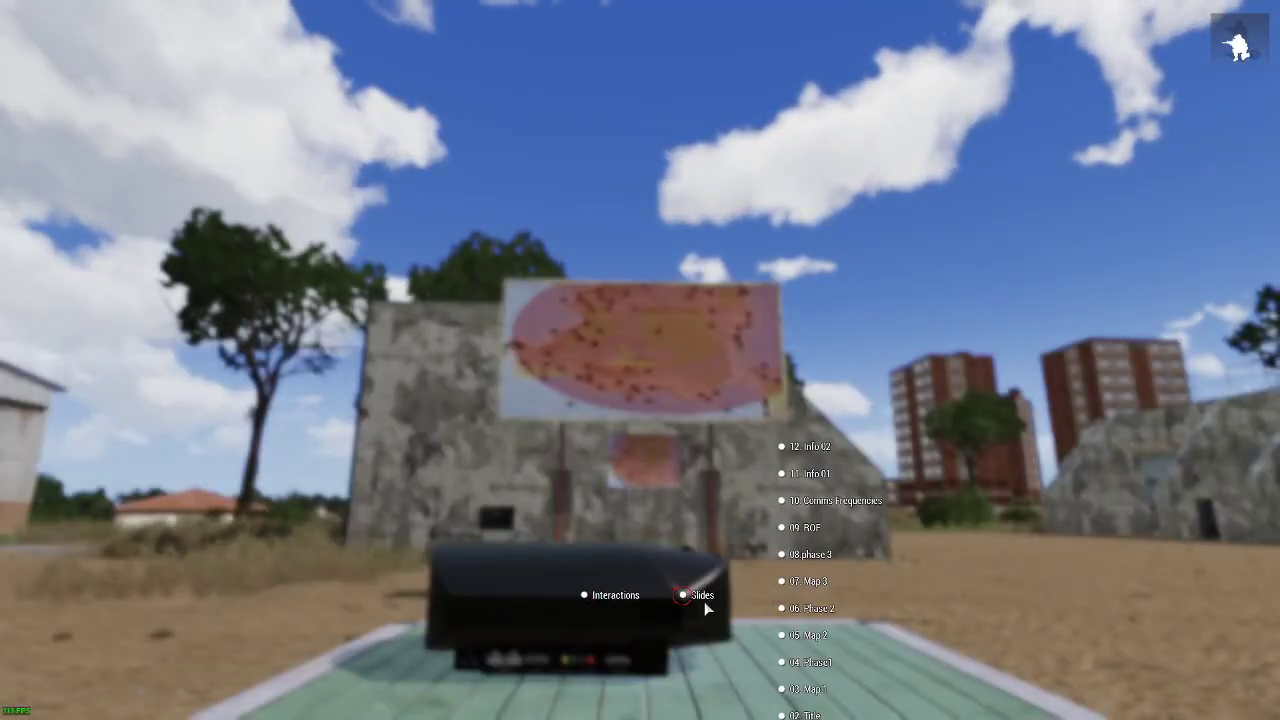
click(808, 530)
key(KP_Add)
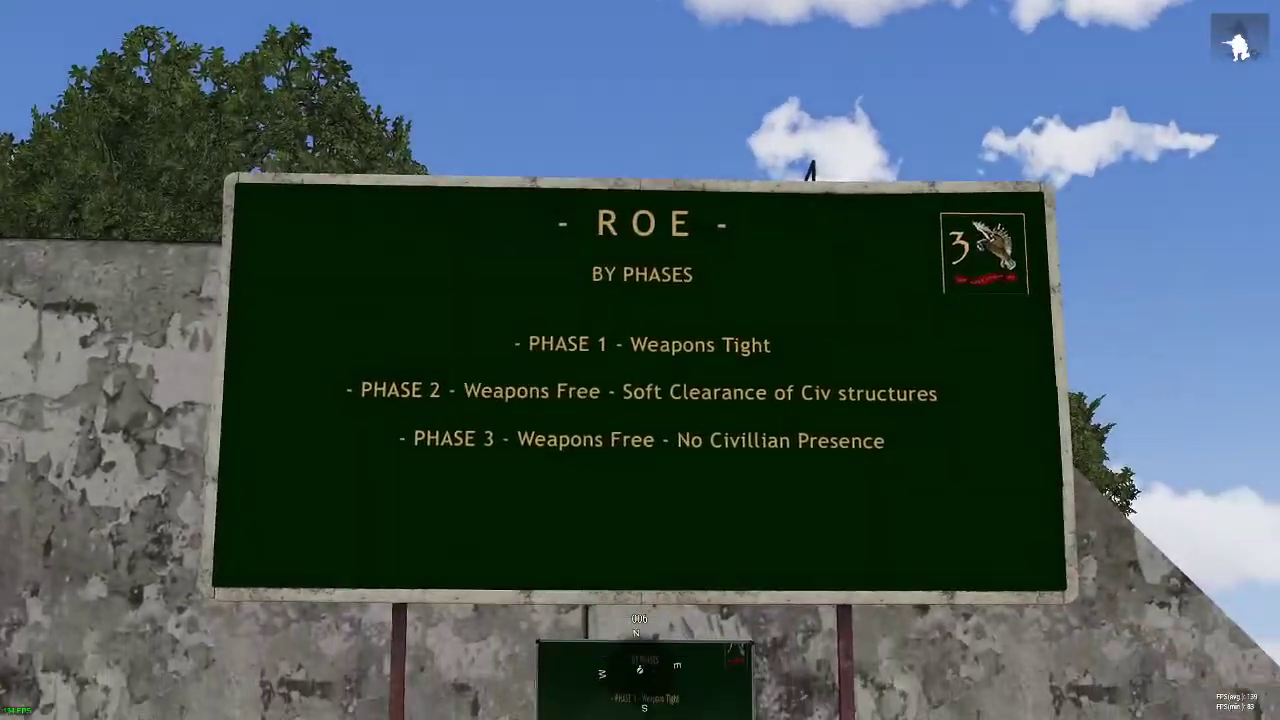
key(KP_Subtract)
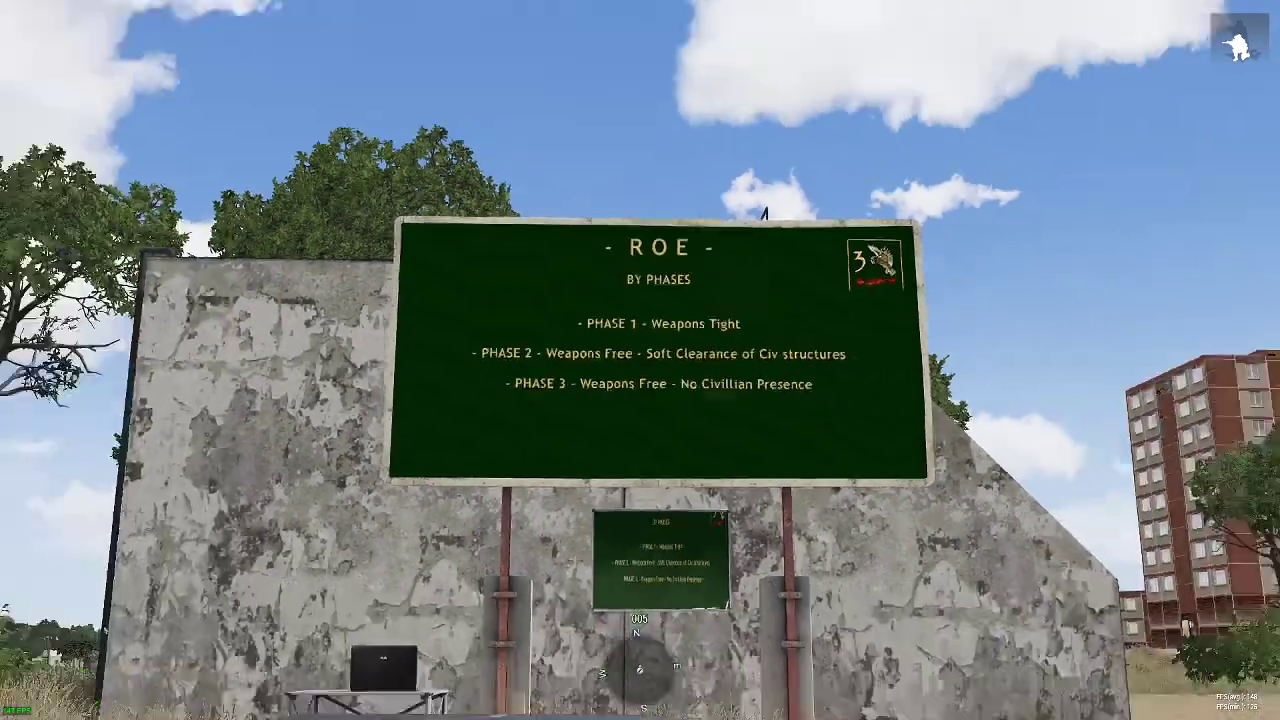
Show the slide 10. Comms Frequencies from the projector and examine the channel chart up close.
key(super)
mouse_move(768, 390)
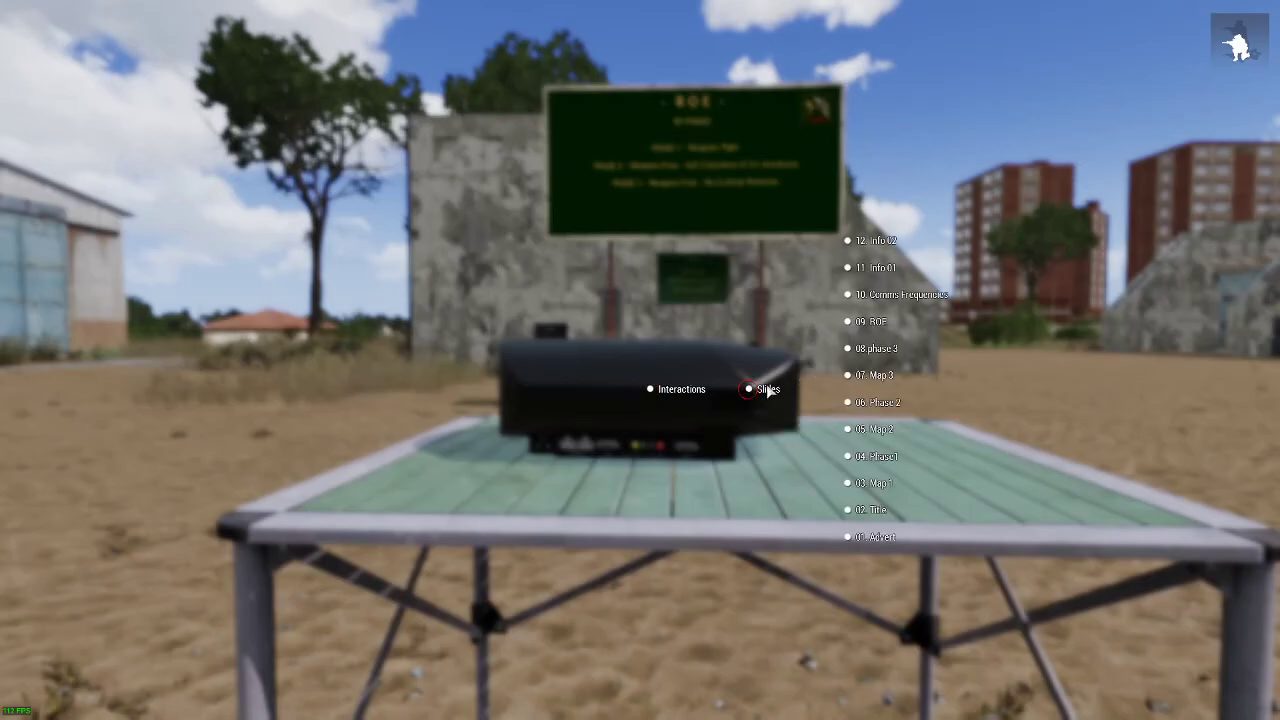
click(874, 313)
key(KP_Add)
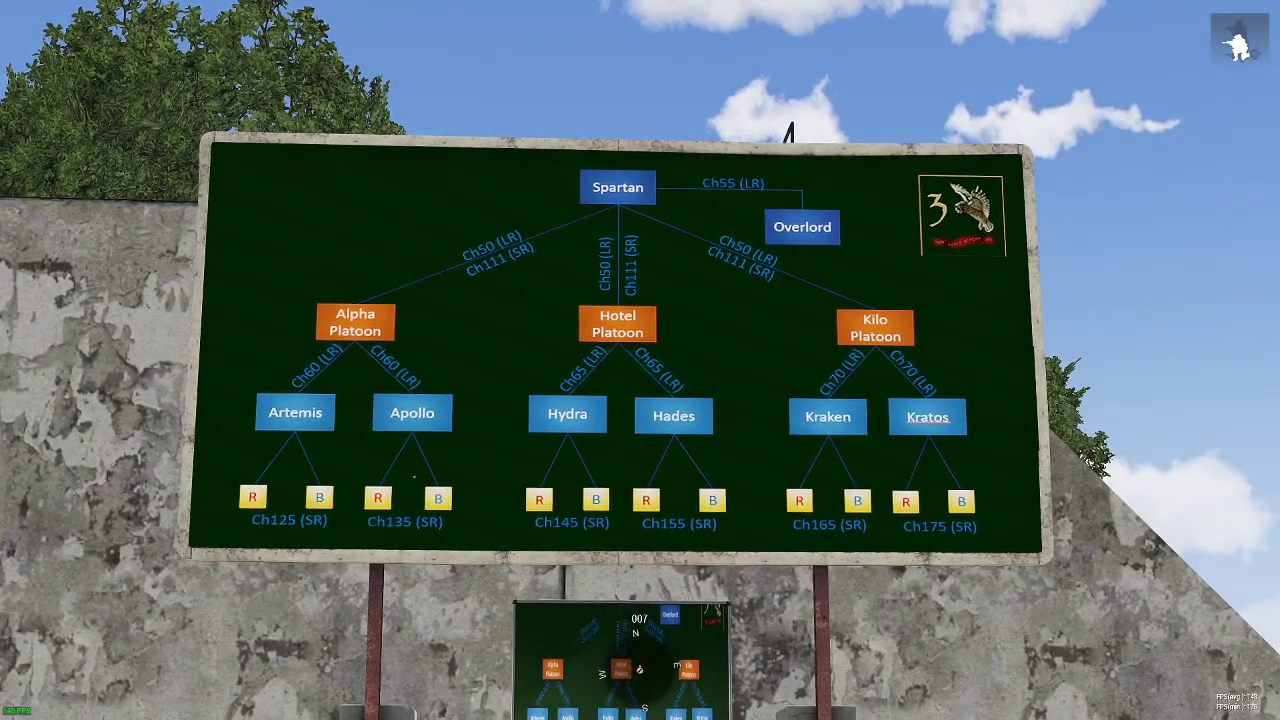
key(KP_Subtract)
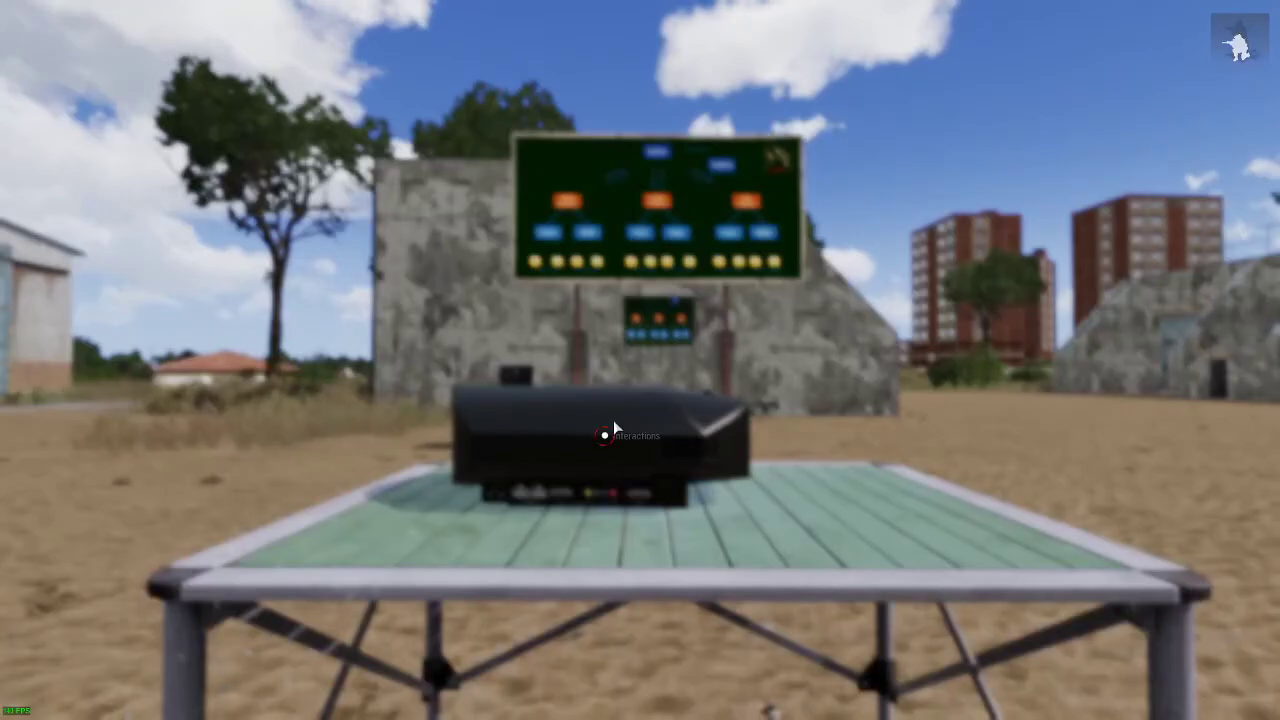
Show the slides 11. Info 01 and 12. Info 02 from the projector and view them up close.
mouse_move(645, 428)
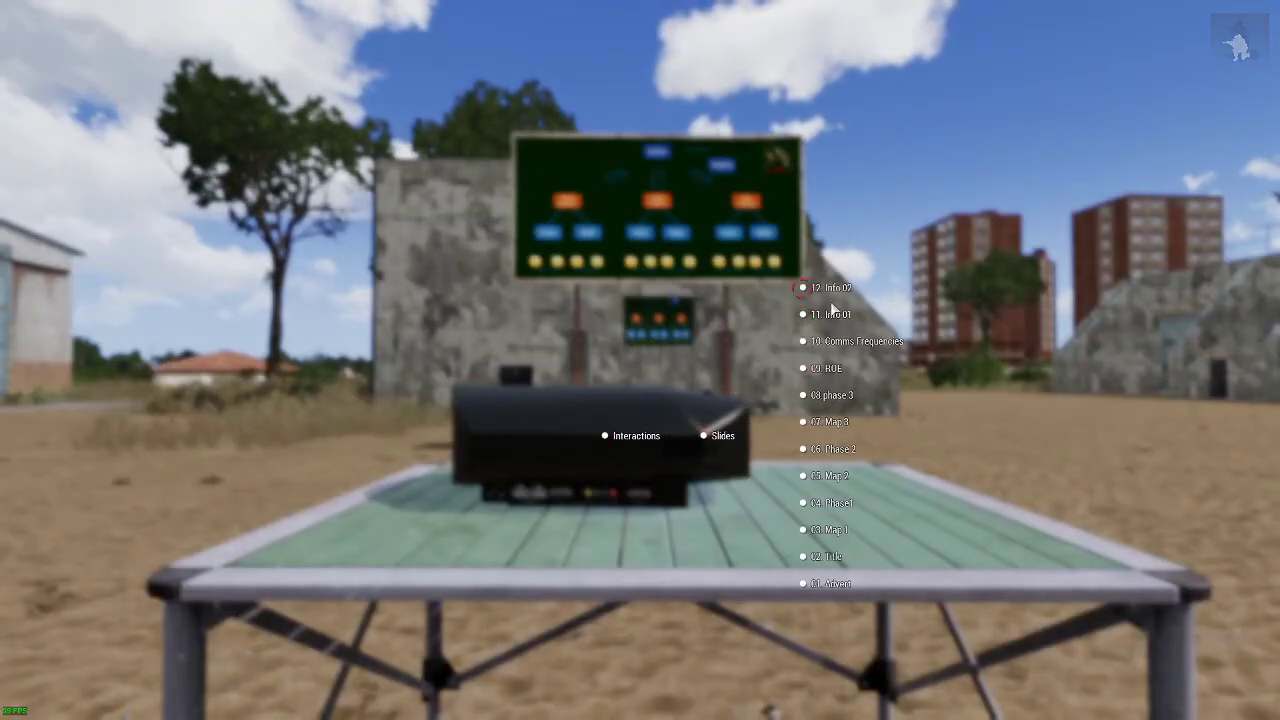
click(830, 316)
key(KP_Add)
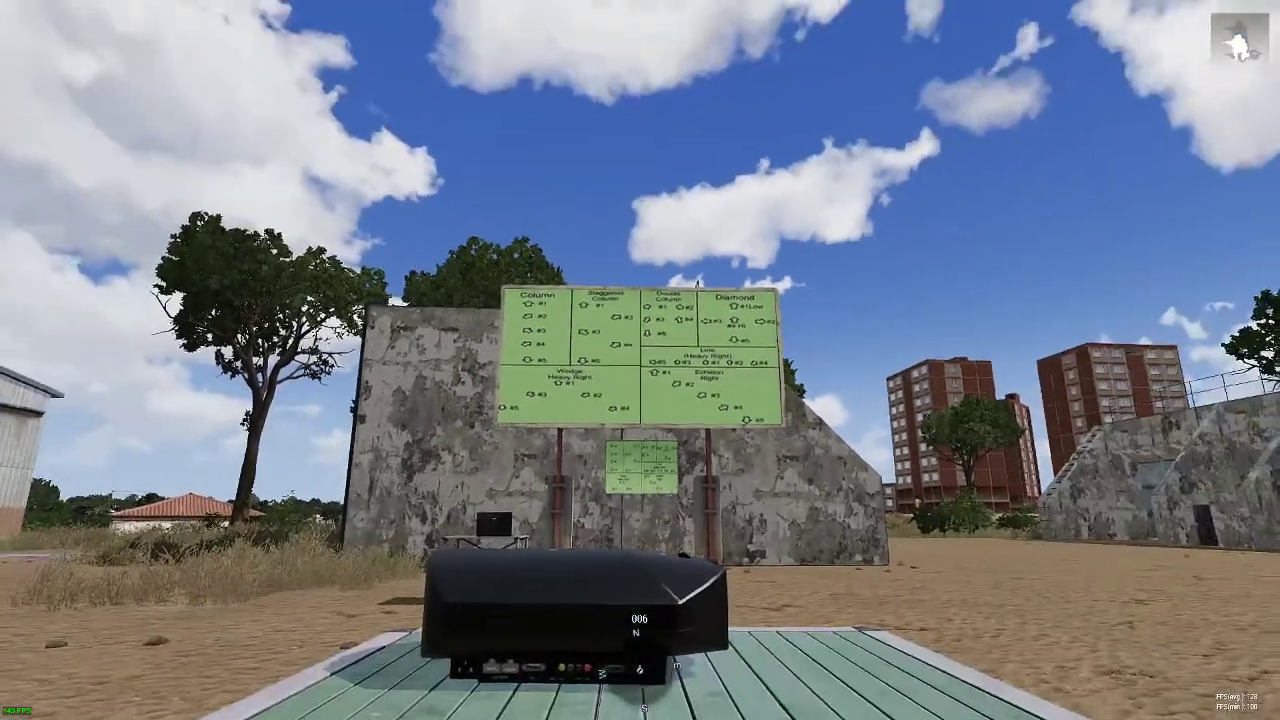
key(super)
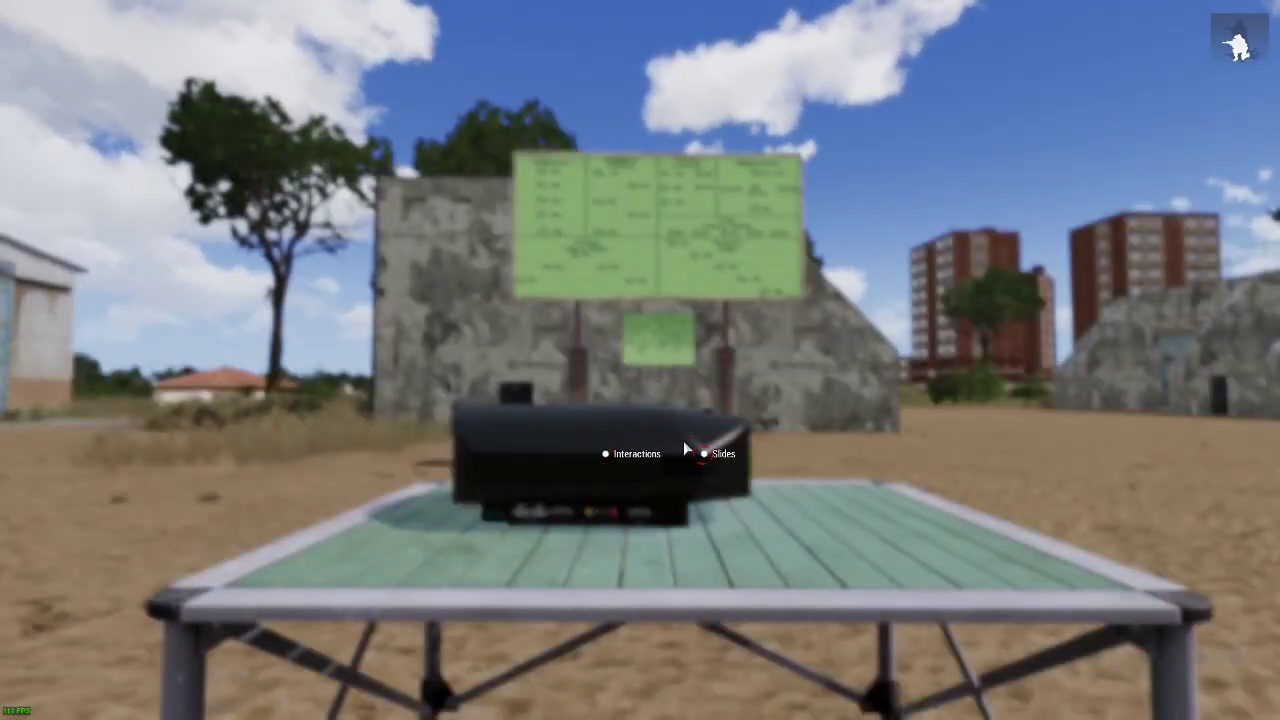
mouse_move(714, 449)
click(848, 305)
right_click(640, 360)
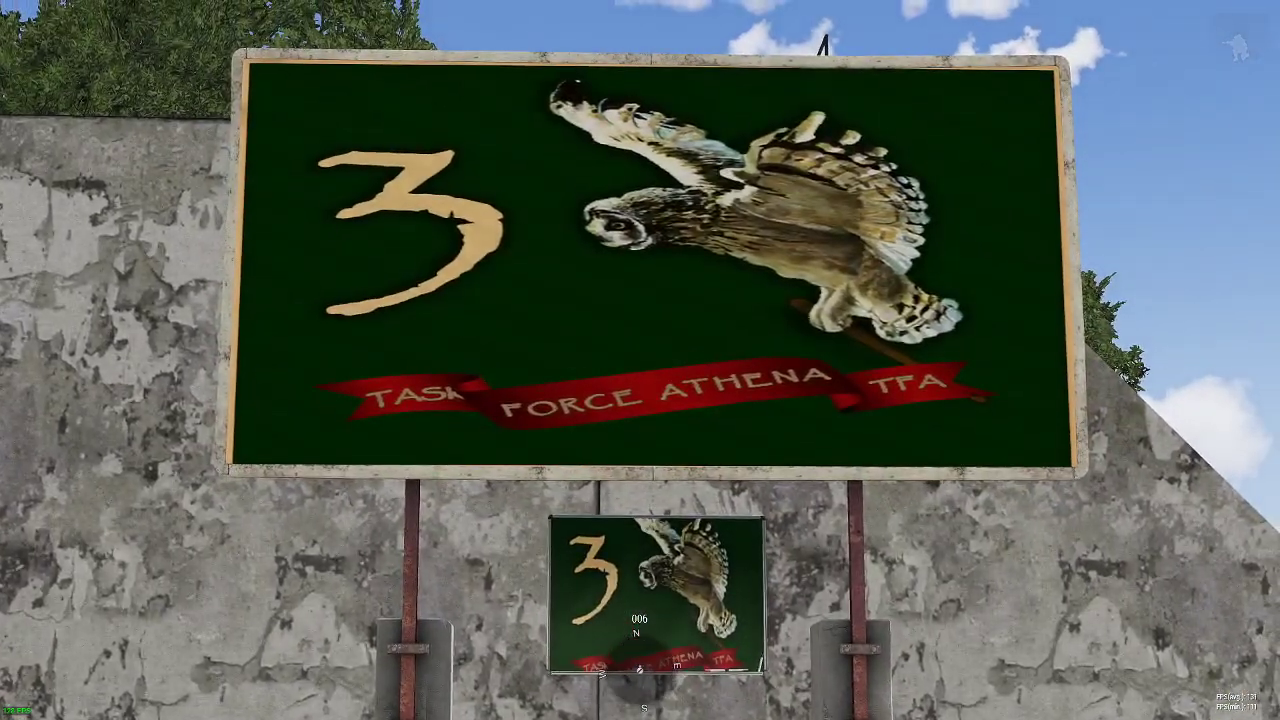
right_click(640, 360)
Stand up, step back from the projector table, and end the preview by returning to the Eden Editor.
key(x)
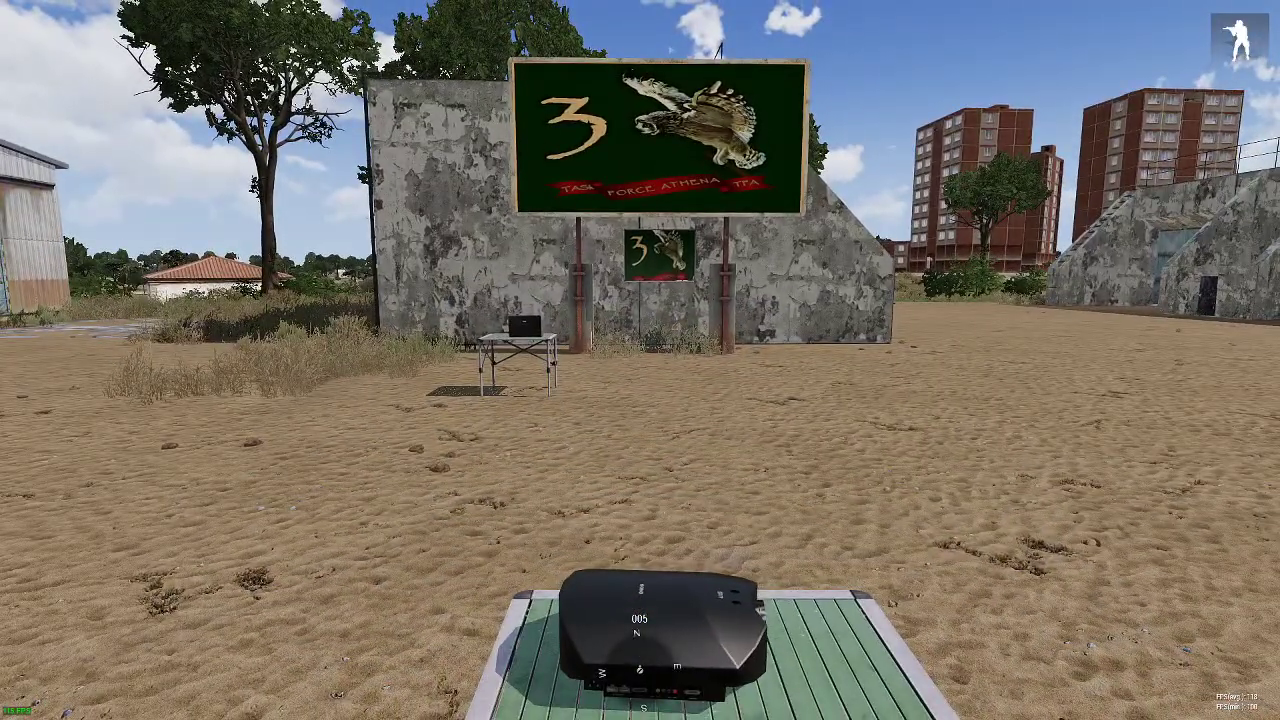
key(d)
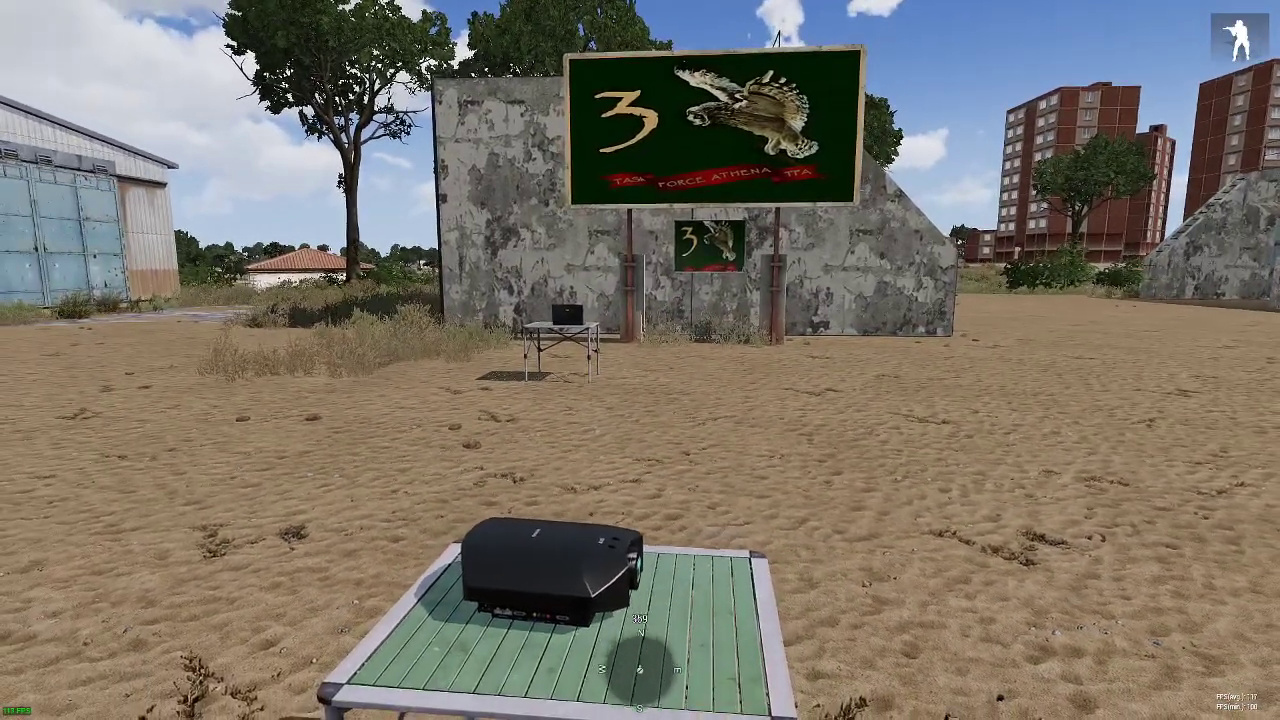
key(s)
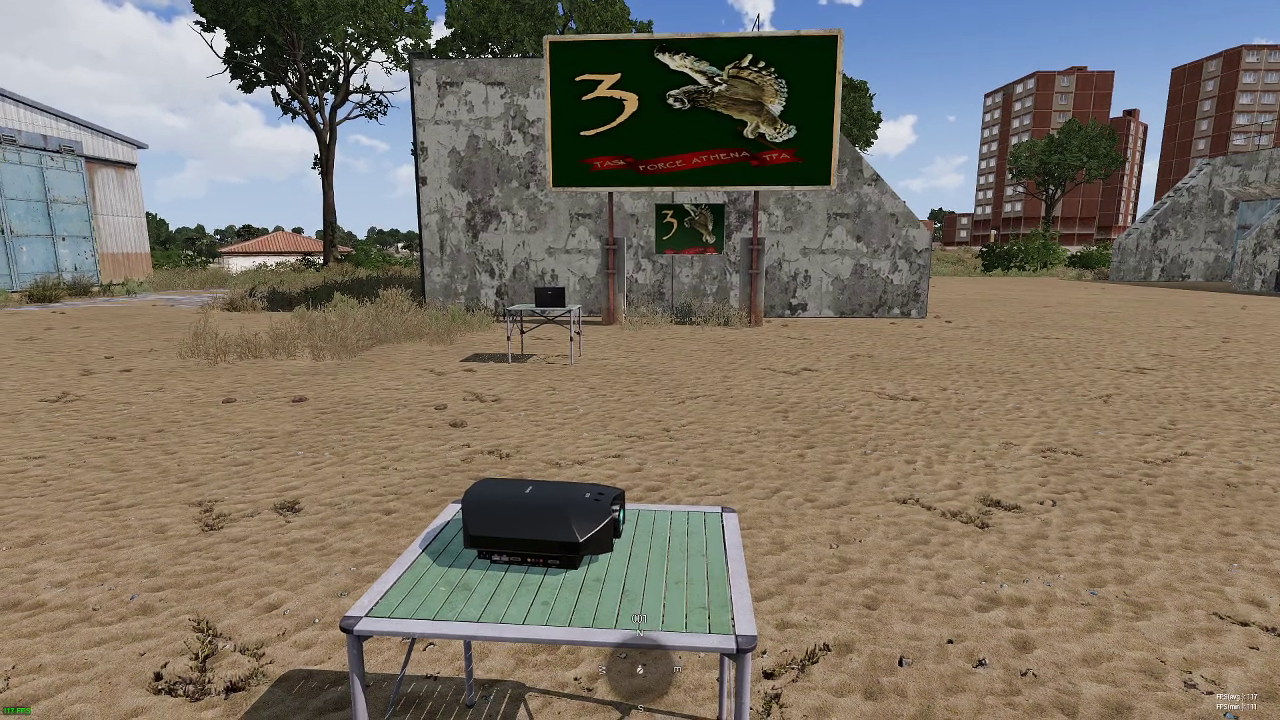
key(Escape)
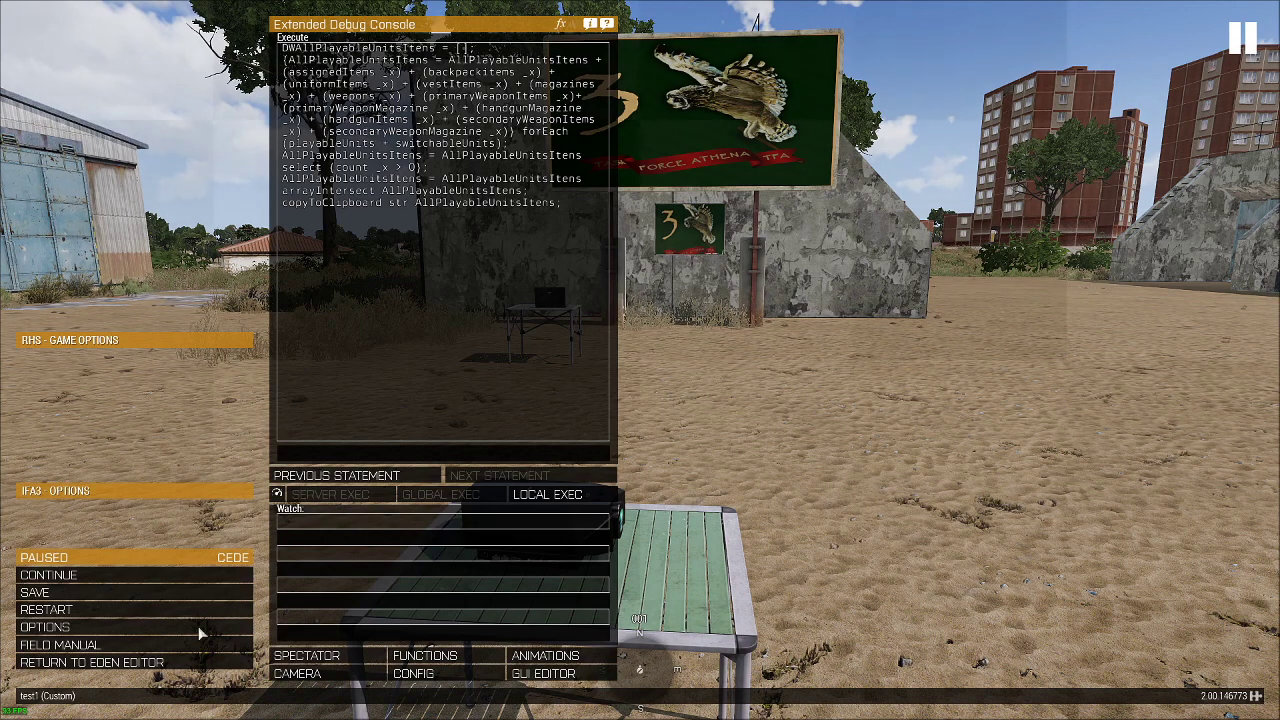
click(131, 669)
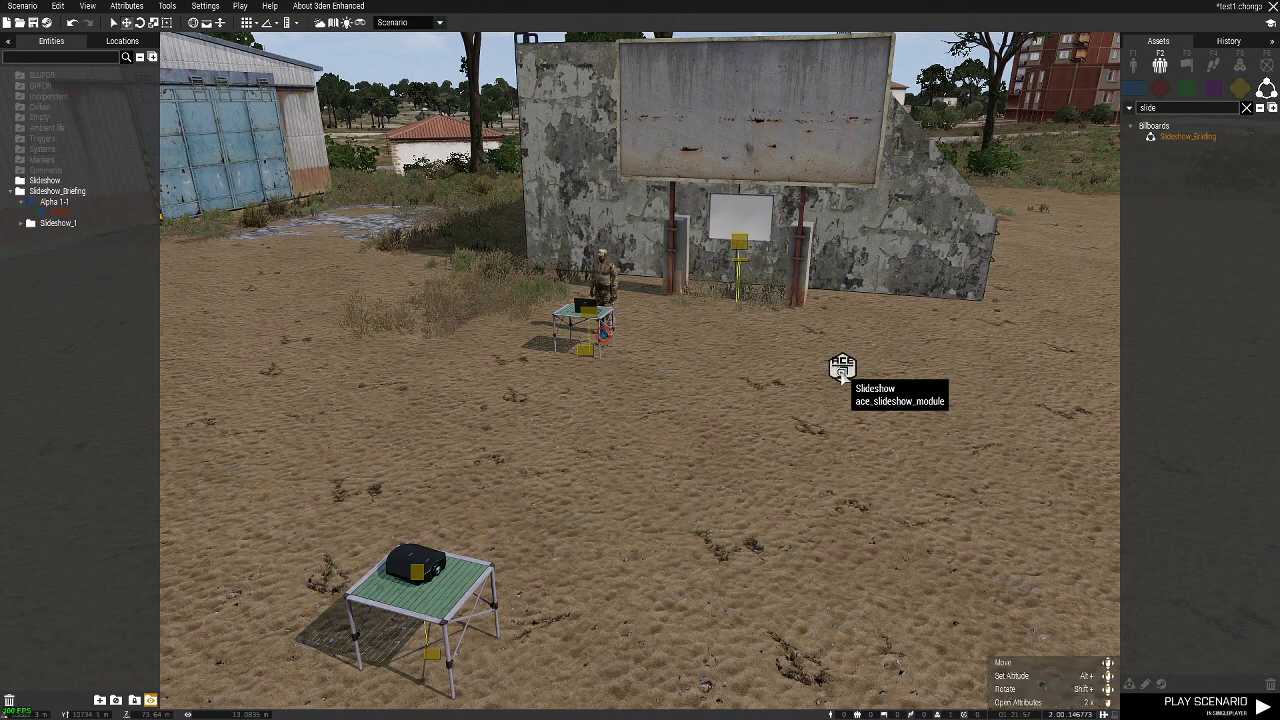
Open the Slideshow module's attributes and review its Objects, Controllers, Images and Interaction Names entries.
double_click(842, 368)
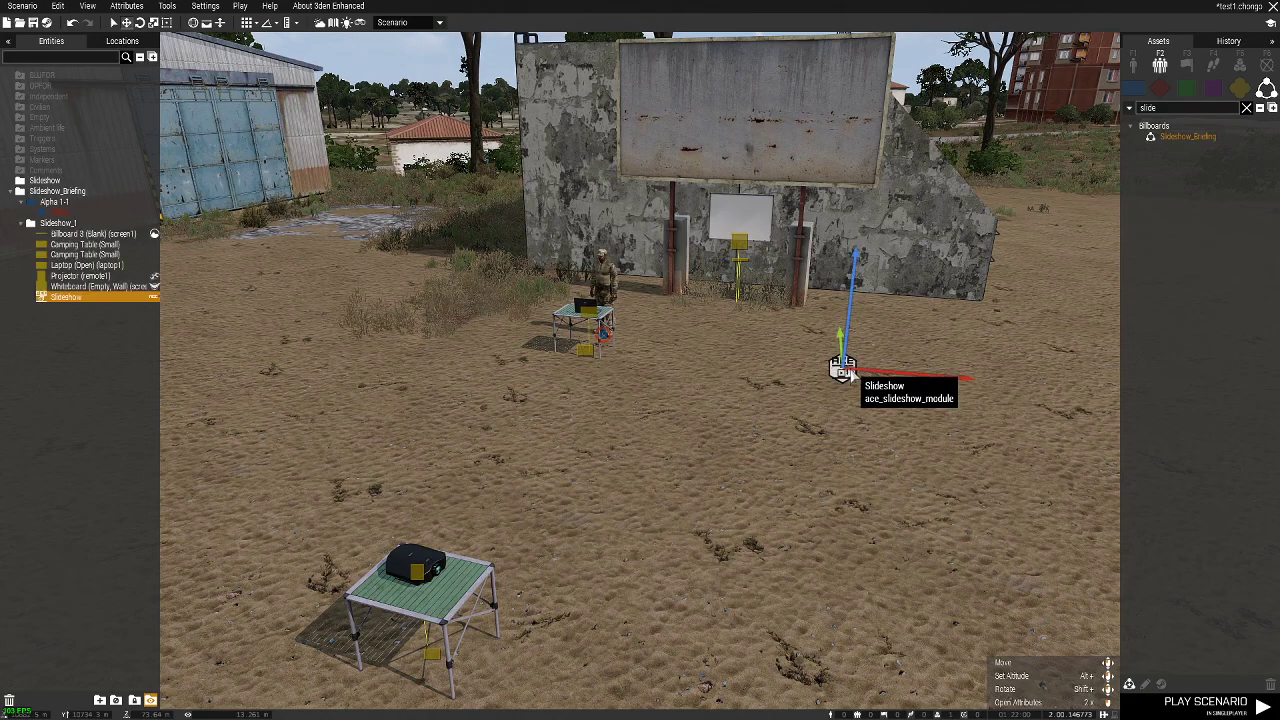
mouse_move(578, 382)
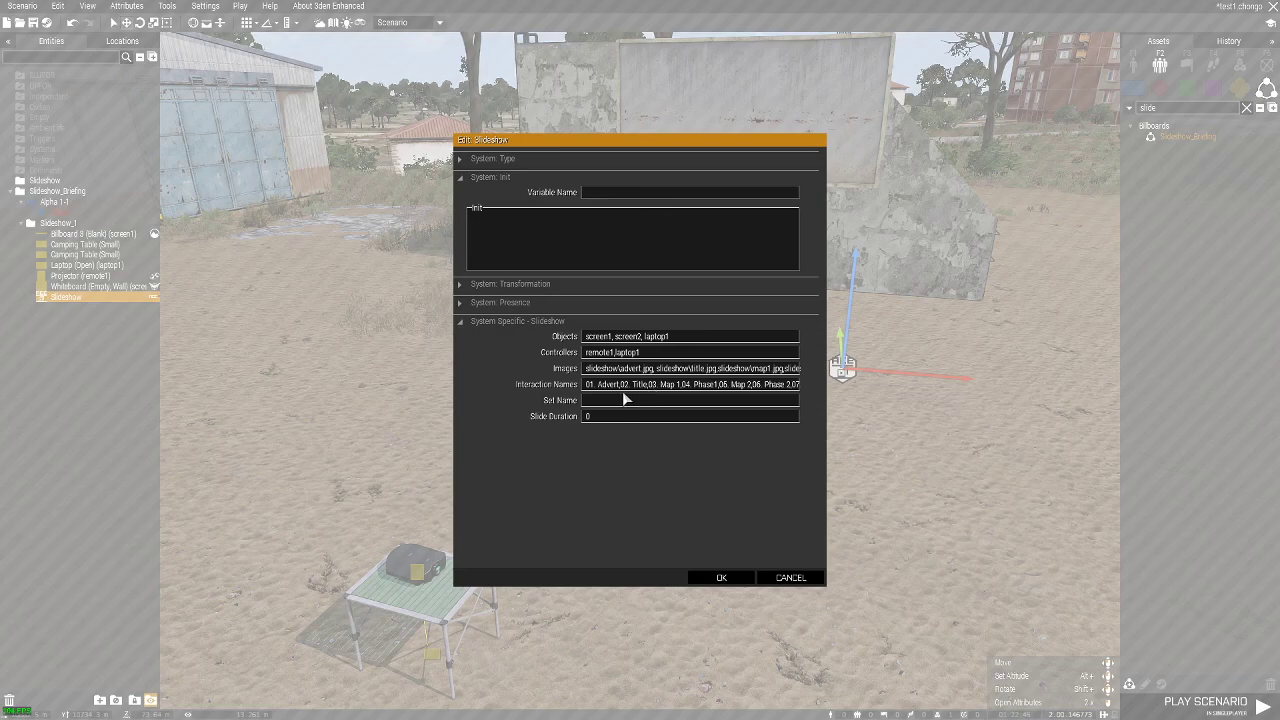
drag(583, 389, 630, 338)
click(694, 338)
click(664, 355)
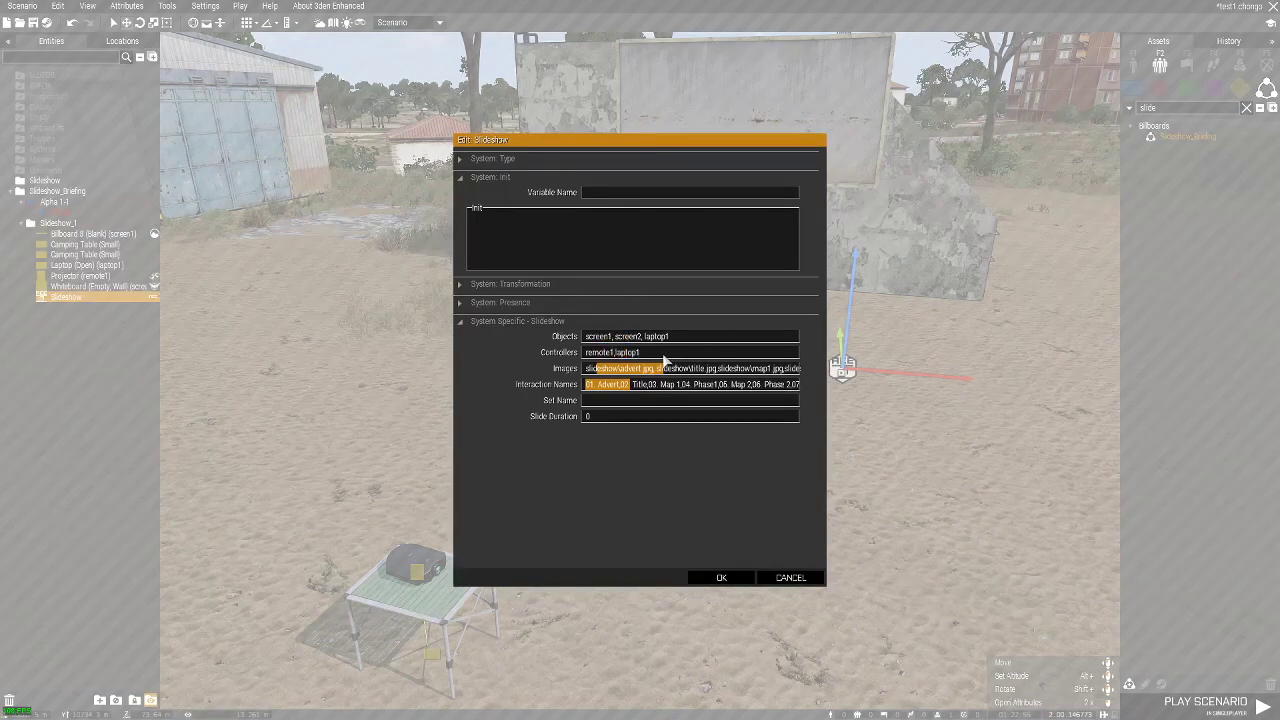
click(669, 370)
click(656, 388)
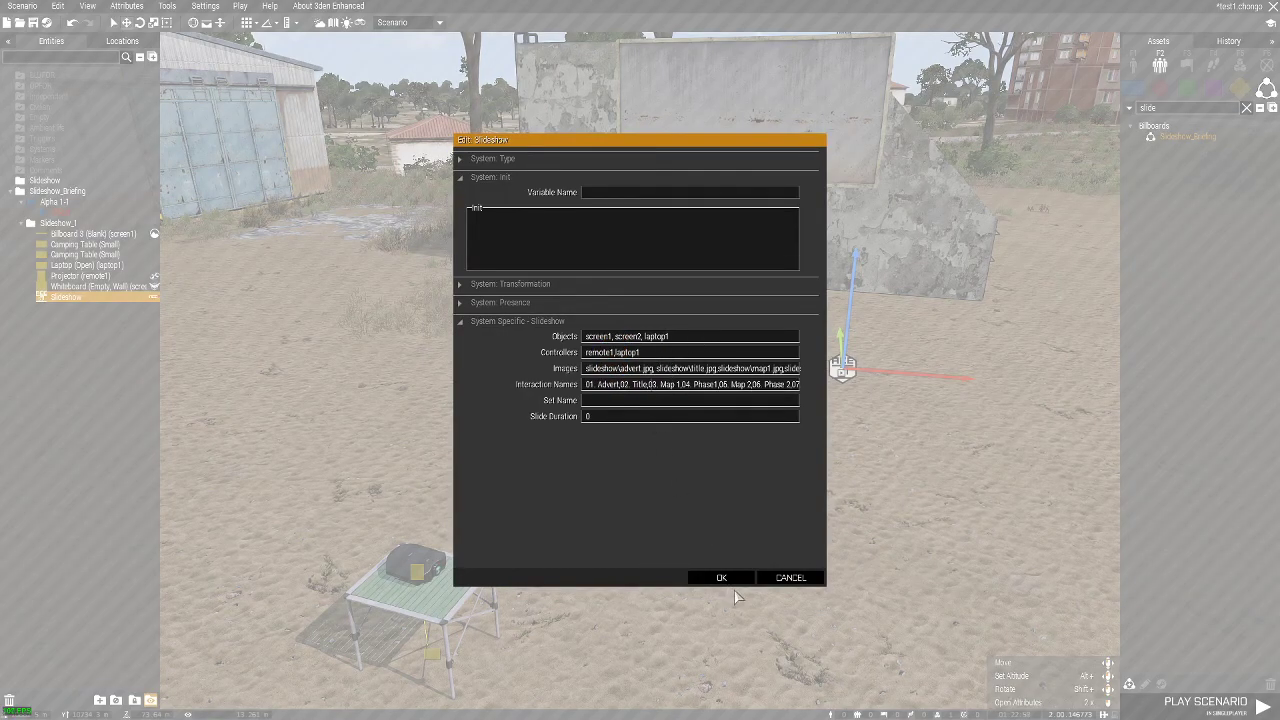